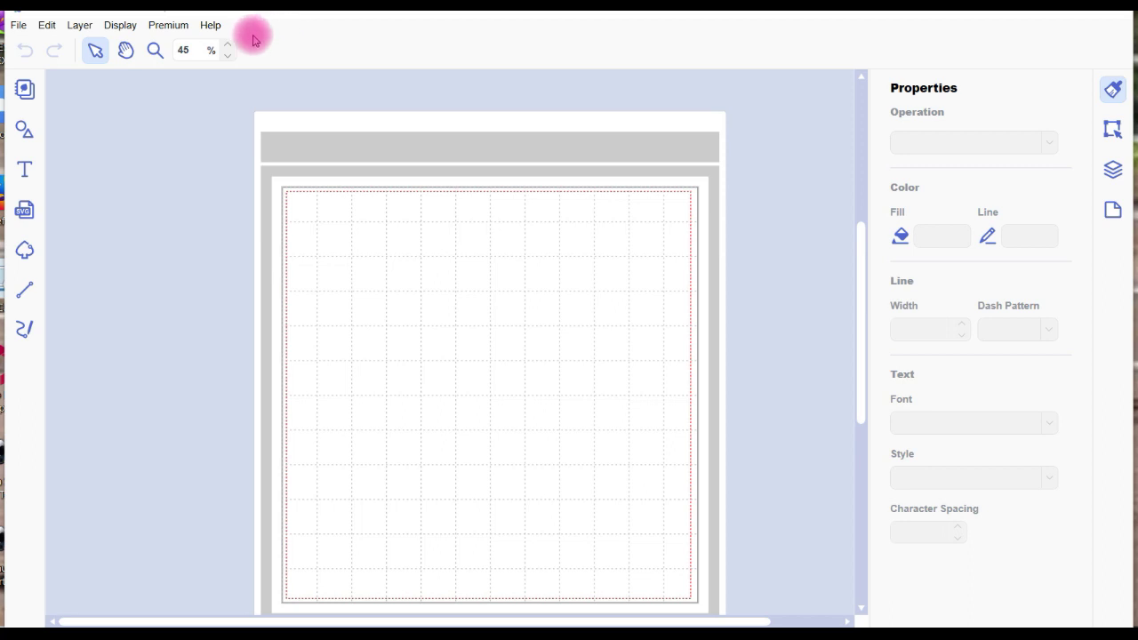
Add the text 'MATILDA' near the top-left of the cutting mat and select it.
click(24, 171)
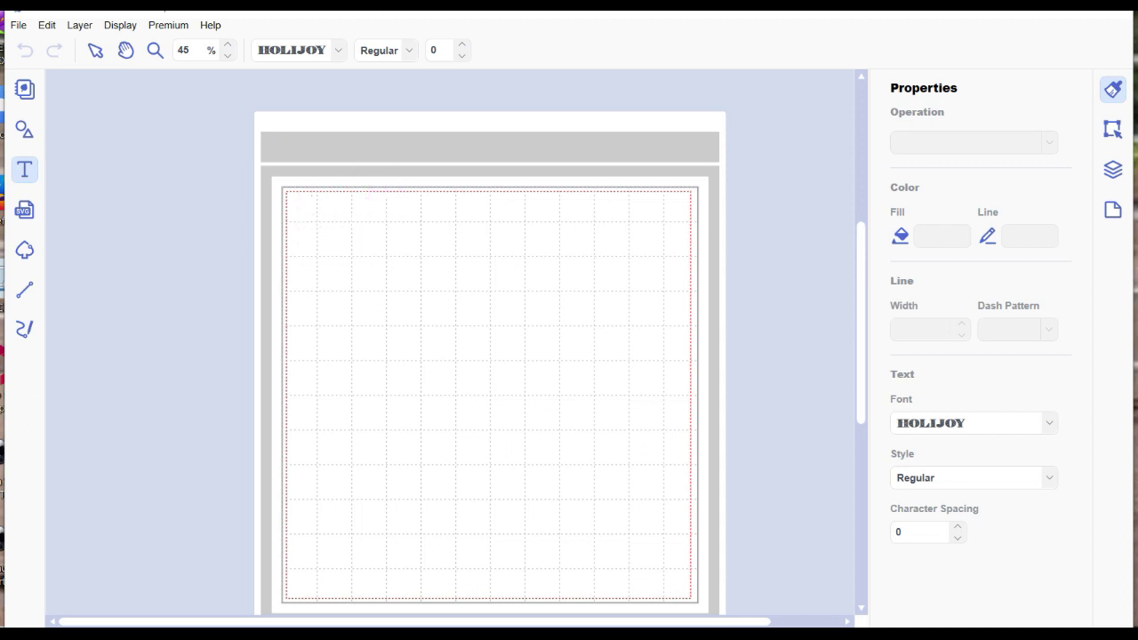
click(316, 246)
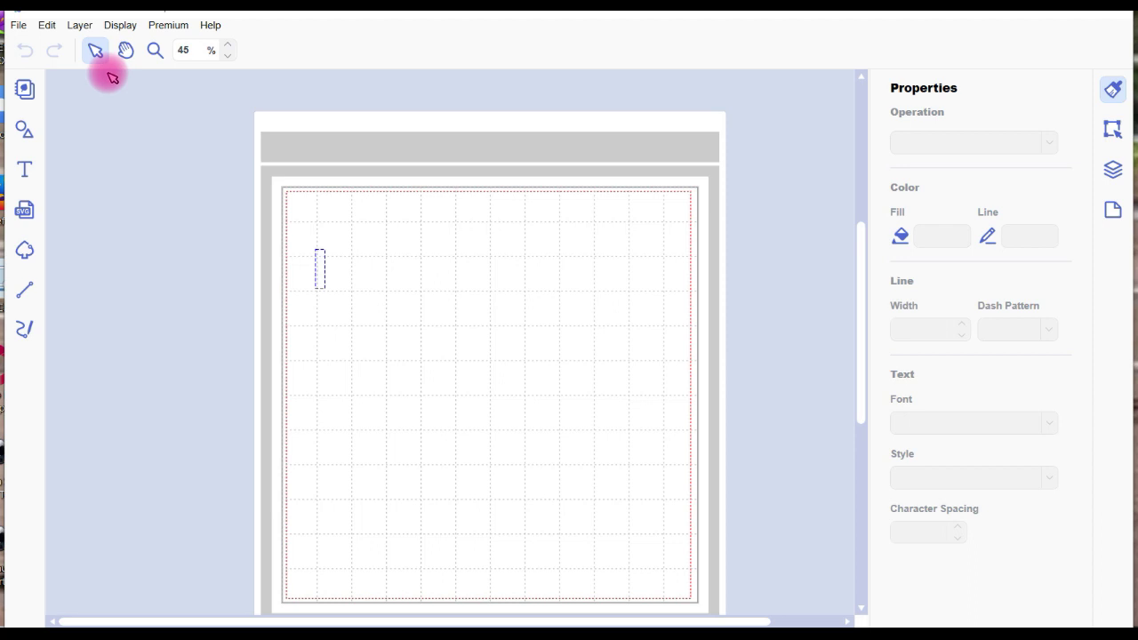
text(MATILDA)
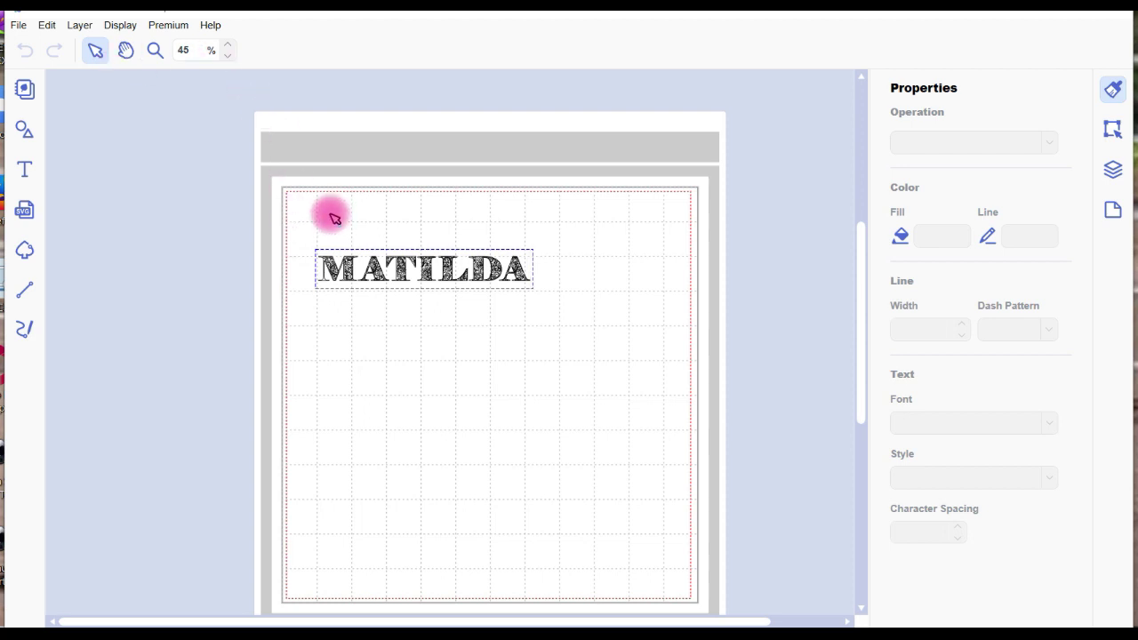
click(318, 247)
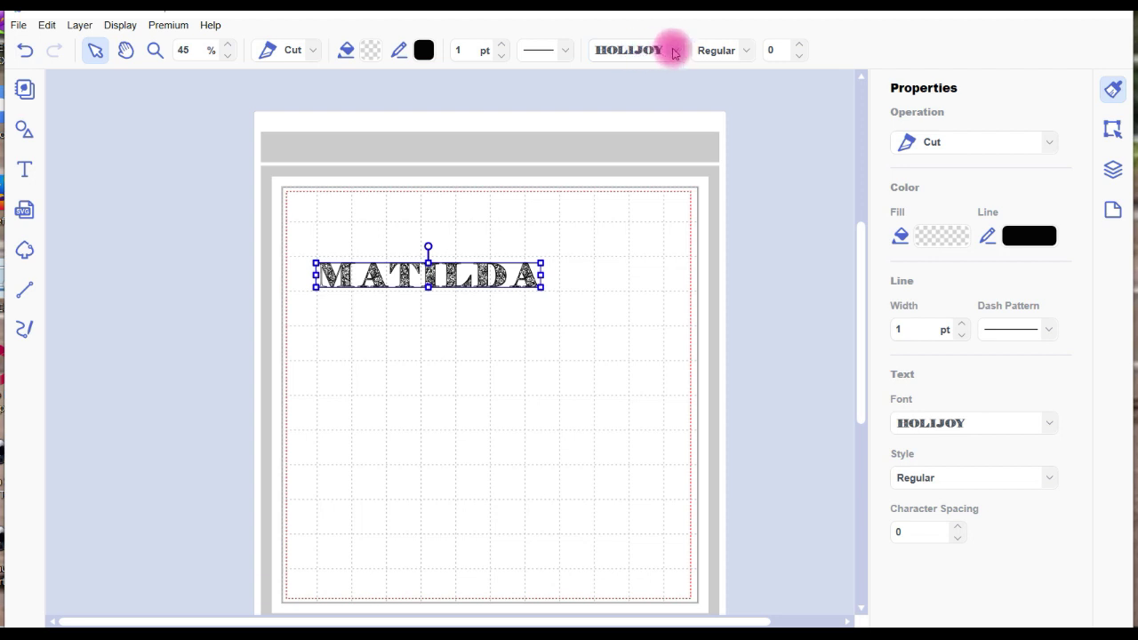
Change the MATILDA text to the Matchstick font from Recently Used Fonts.
click(674, 52)
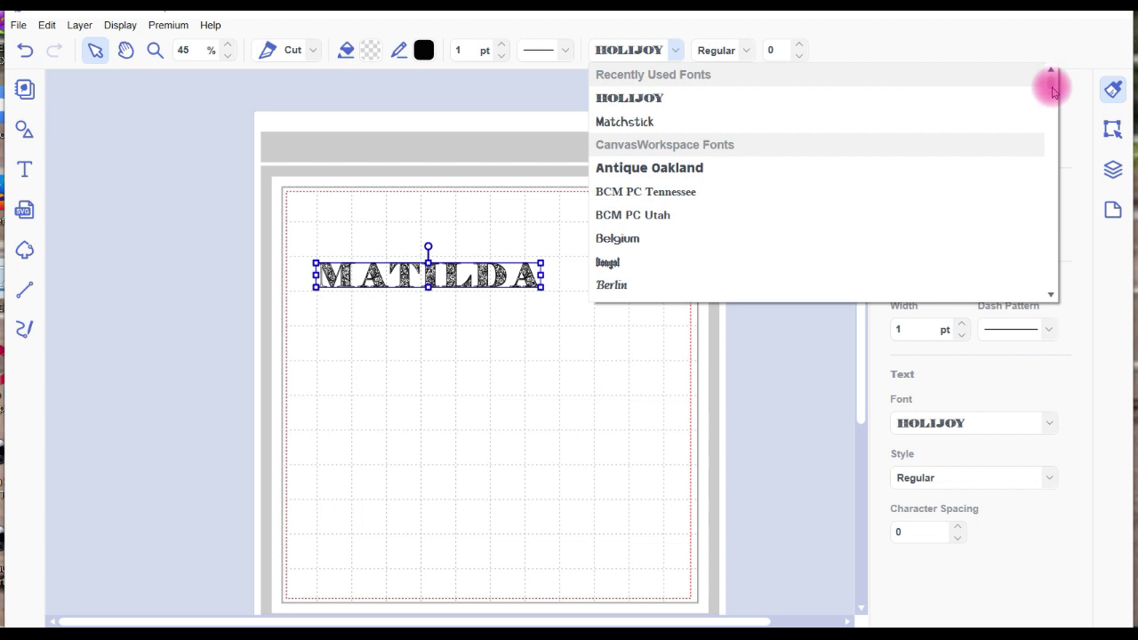
scroll(1050, 93, down, 7)
scroll(1051, 107, down, 5)
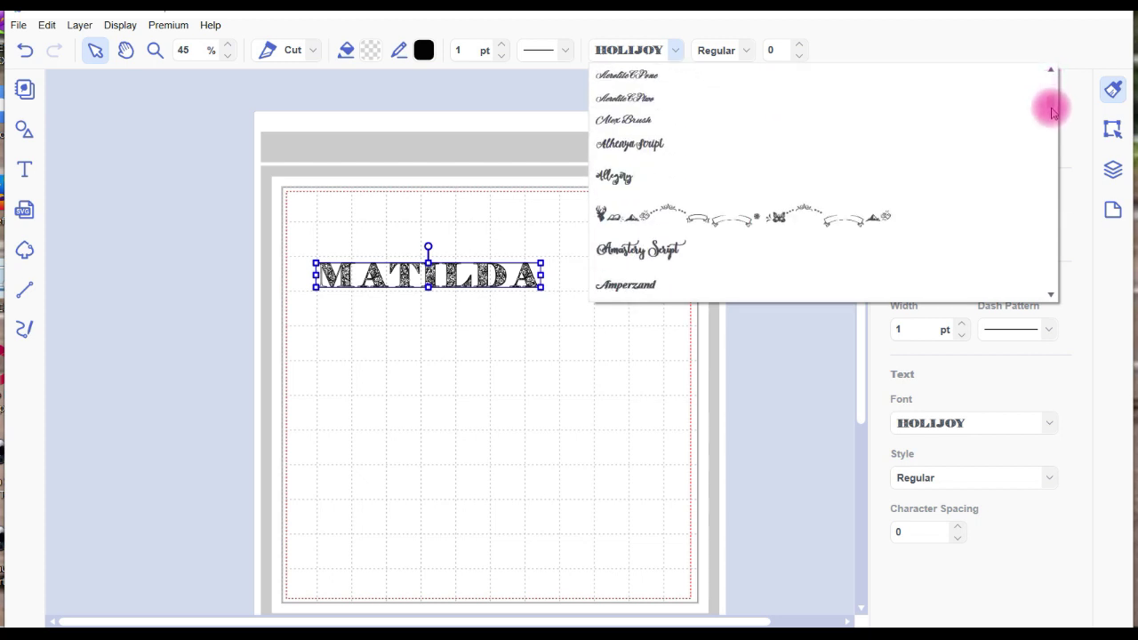
scroll(1051, 107, up, 12)
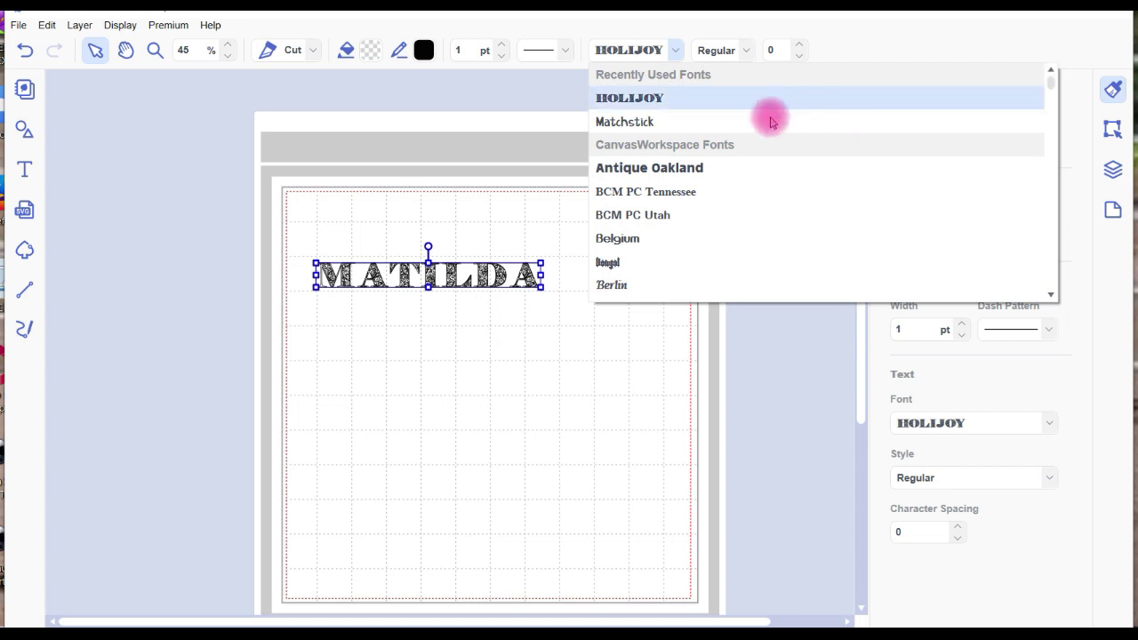
click(623, 125)
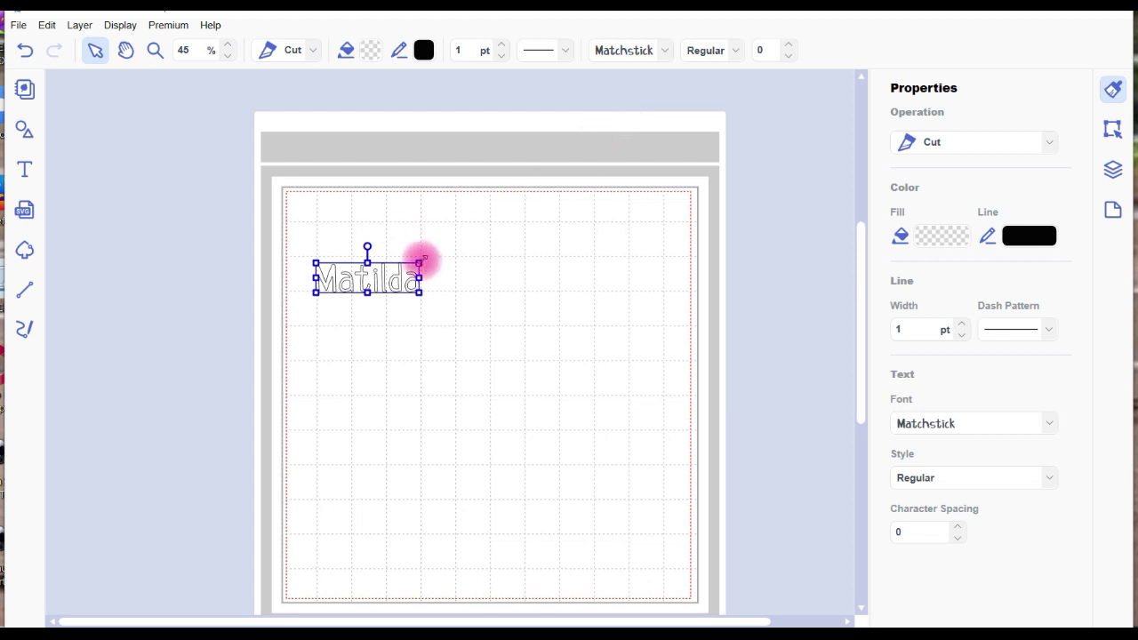
Drag Matilda's handles until it measures 139.8 × 50.0 mm, then deselect it.
drag(423, 258, 542, 223)
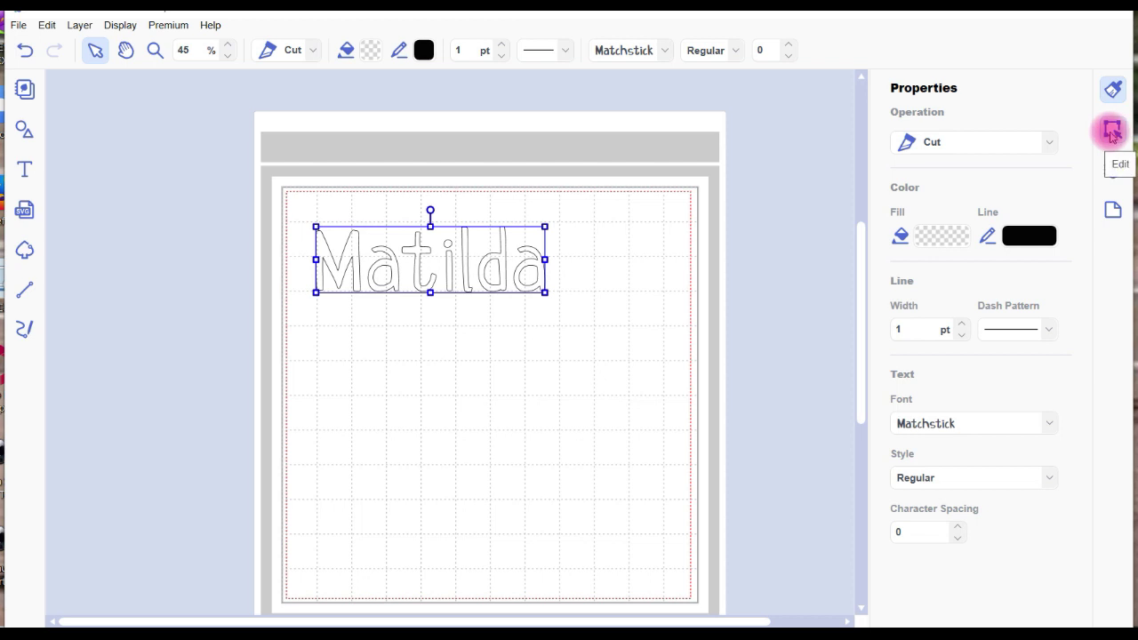
click(1111, 132)
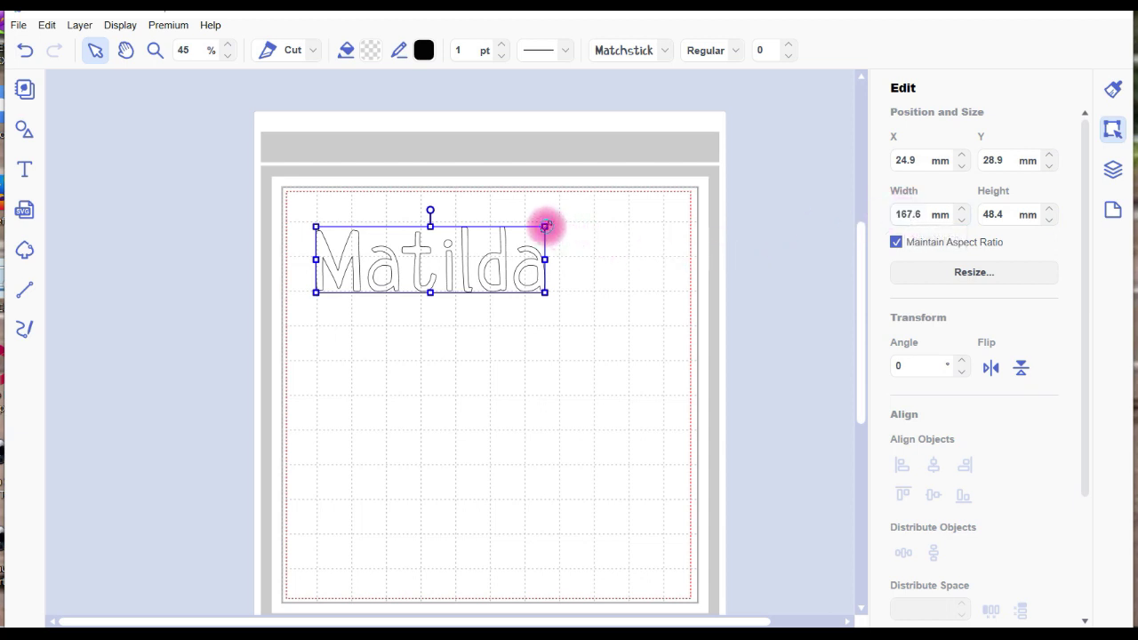
drag(545, 227, 542, 224)
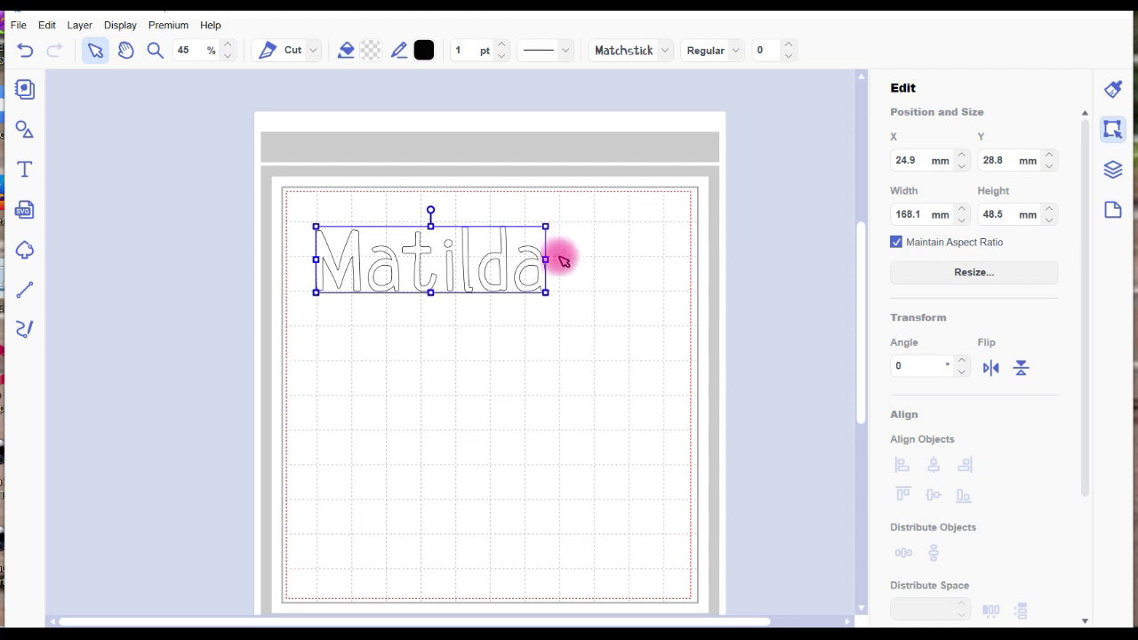
drag(545, 258, 507, 242)
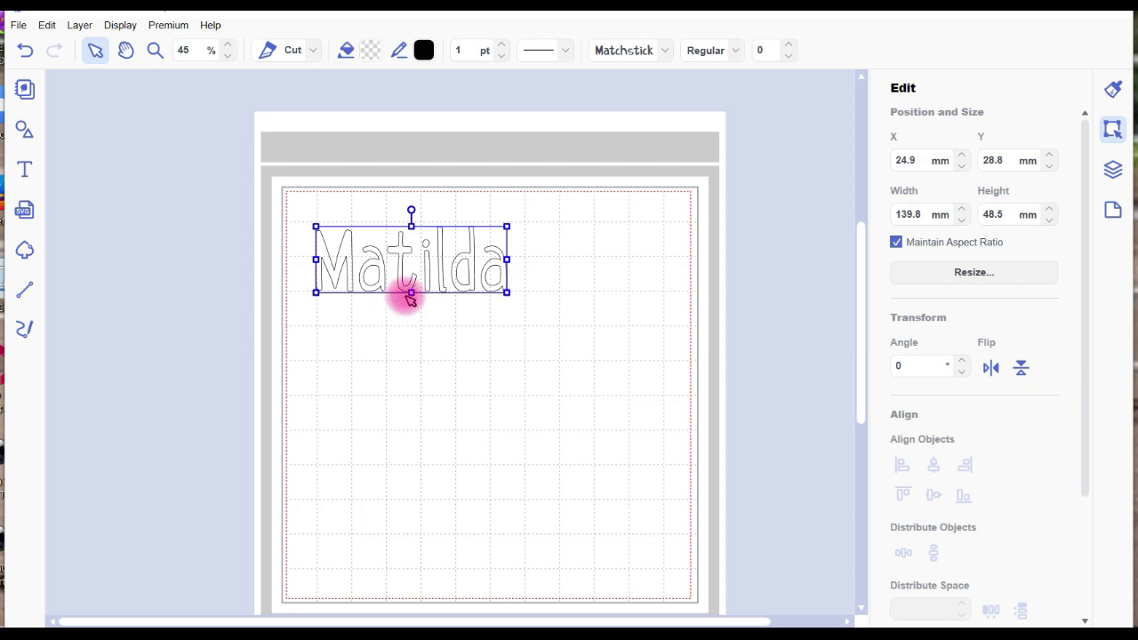
drag(411, 293, 411, 294)
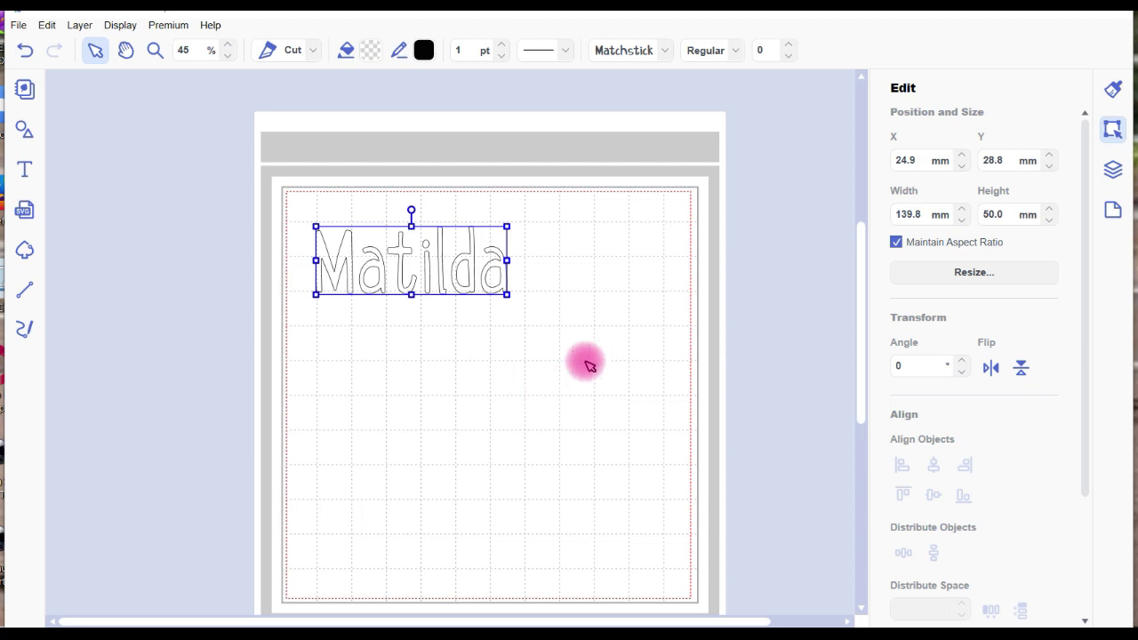
click(376, 388)
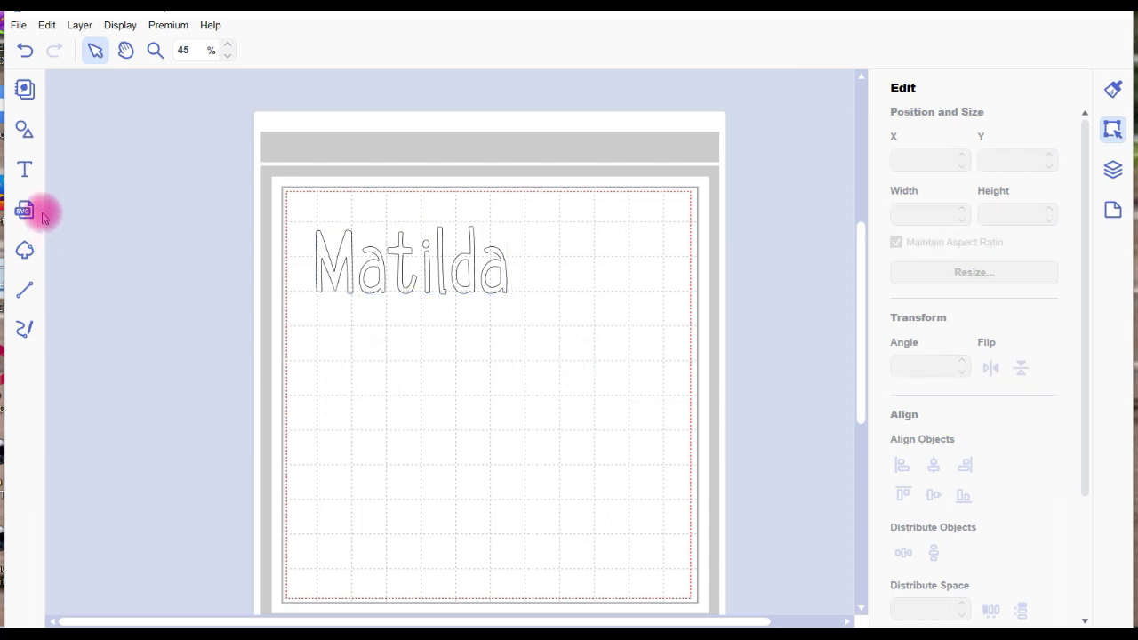
Add the text 'Jacob' below Matilda and set its style to Matchstick Bold.
click(24, 169)
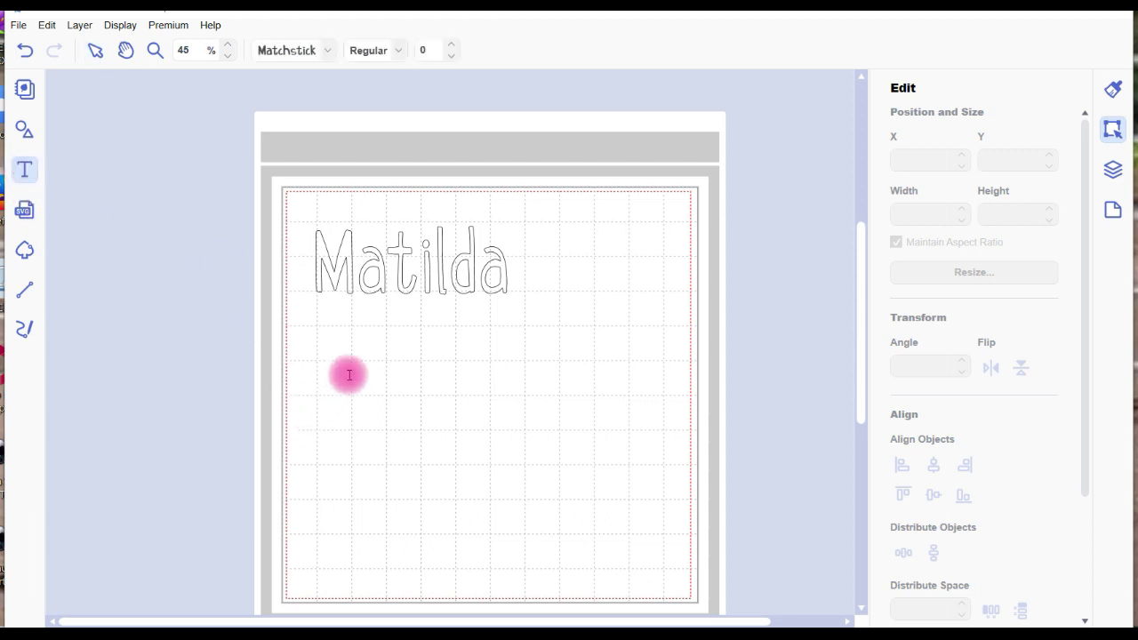
click(321, 345)
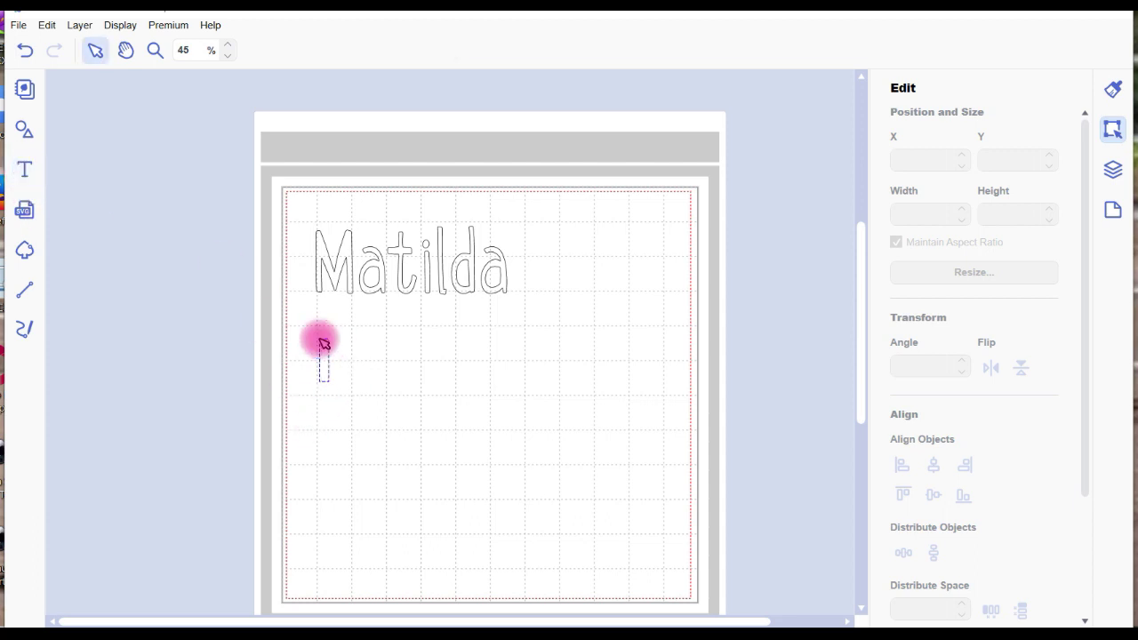
text(Jacob)
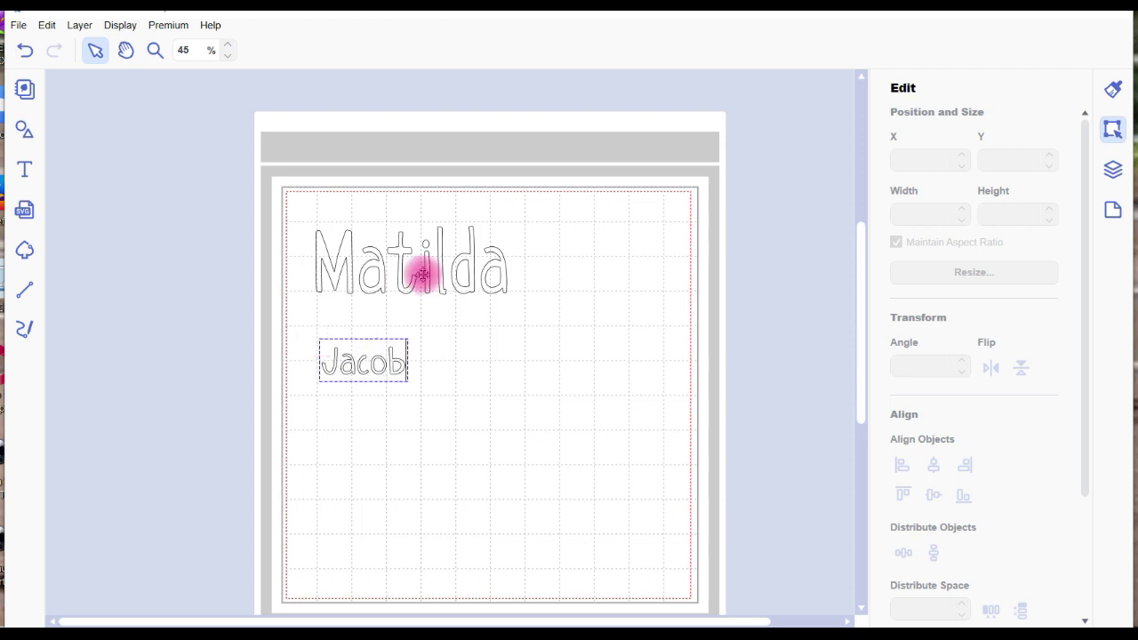
click(96, 51)
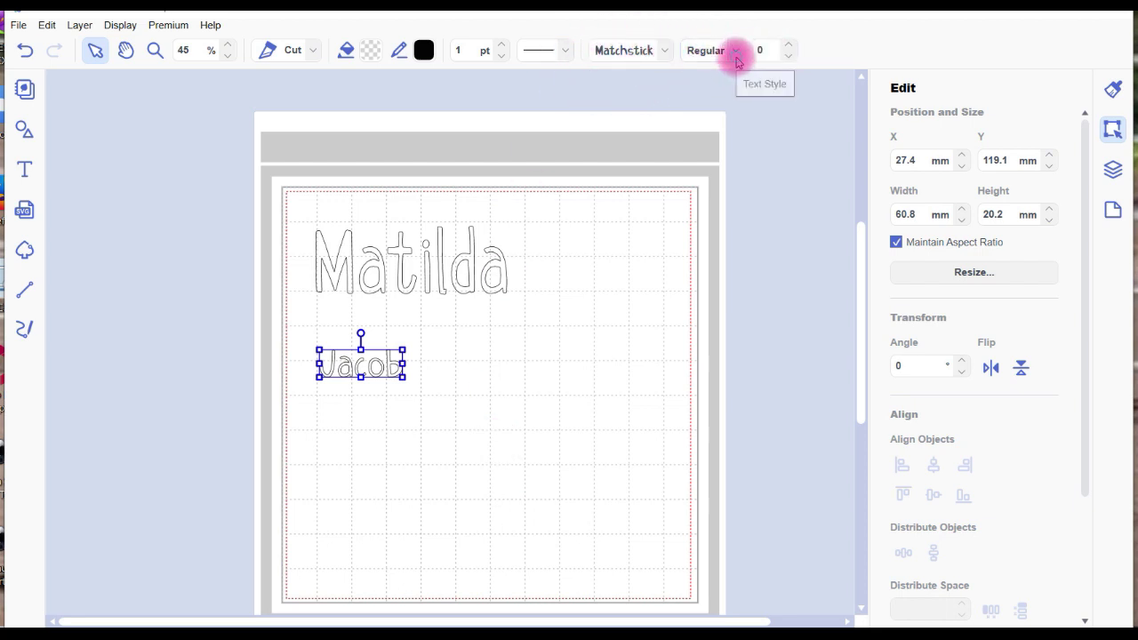
click(736, 57)
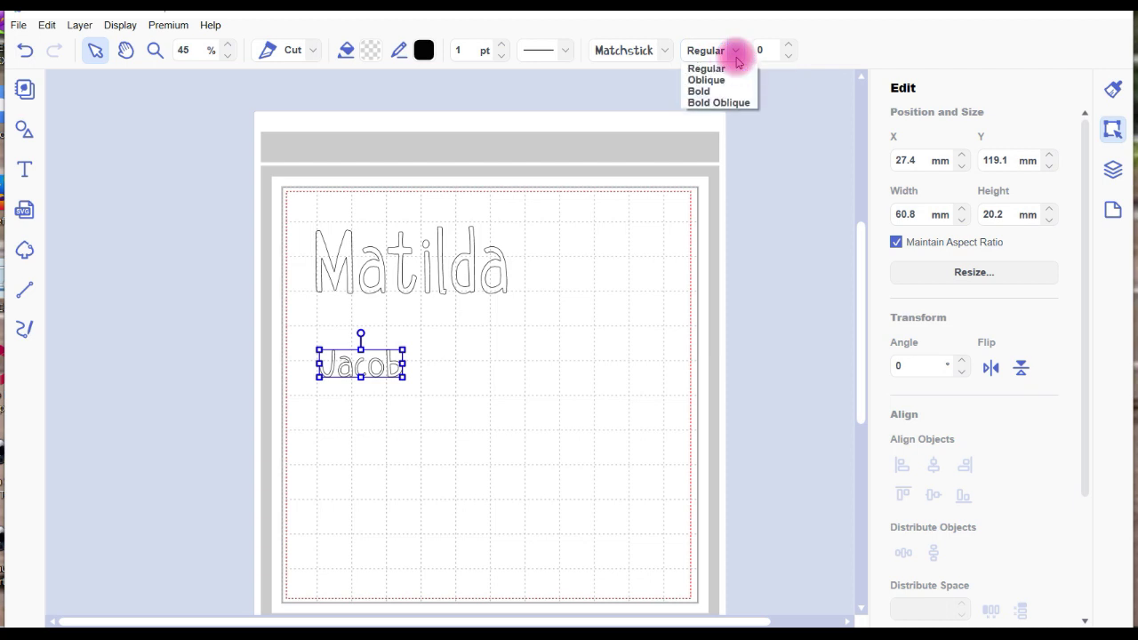
click(703, 93)
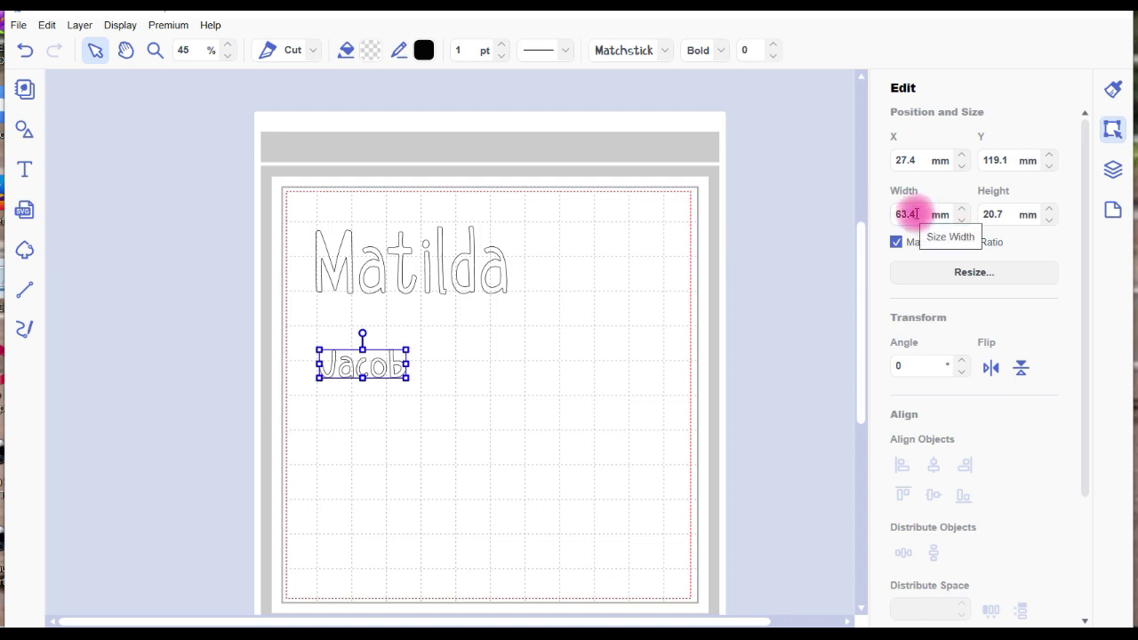
Untick Maintain Aspect Ratio and set Jacob to Width 140 mm and Height 50 mm.
drag(913, 215, 892, 216)
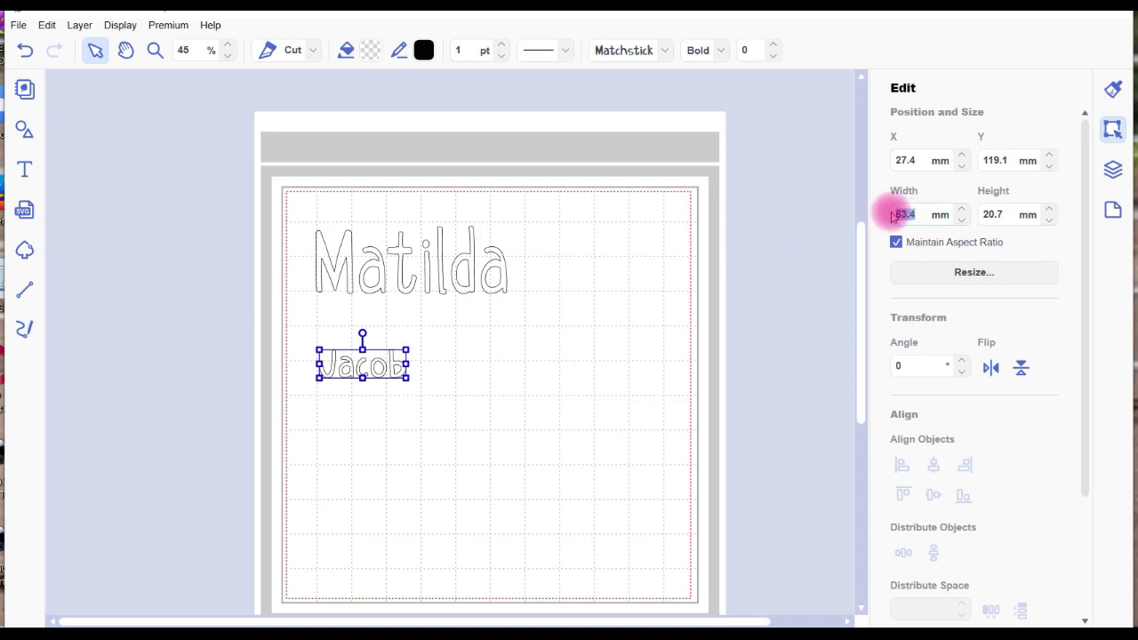
text(14)
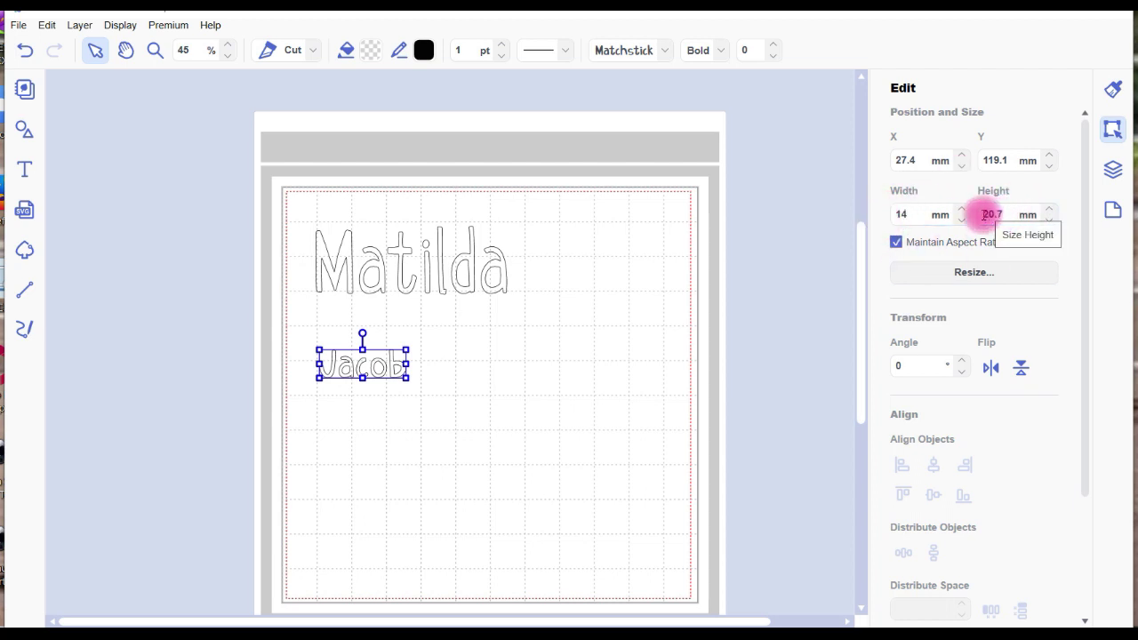
click(1001, 214)
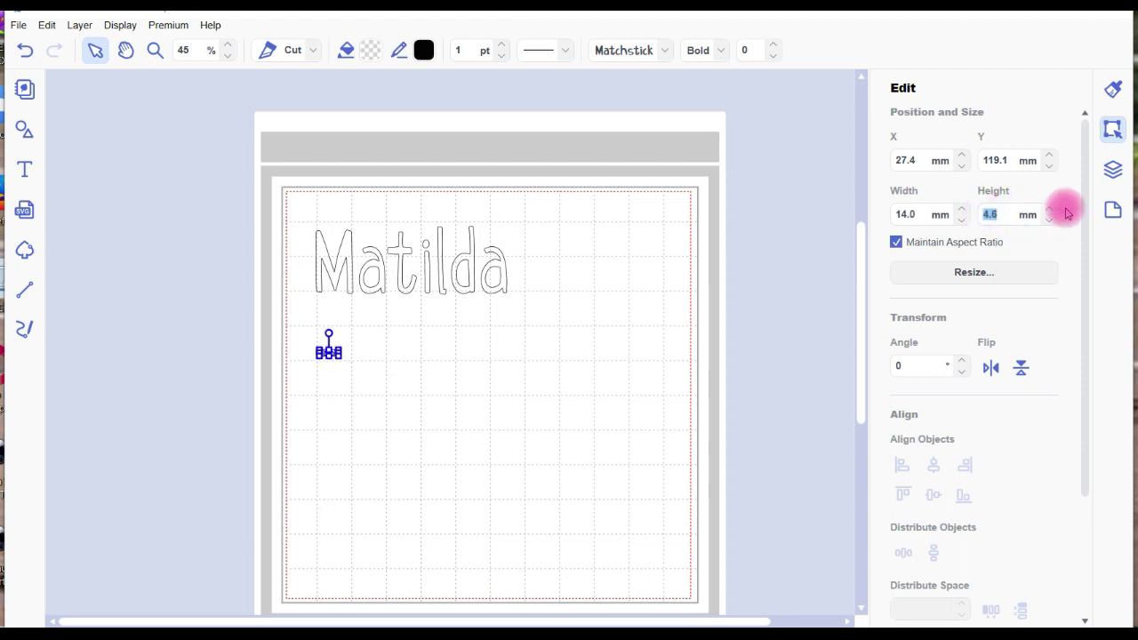
click(898, 249)
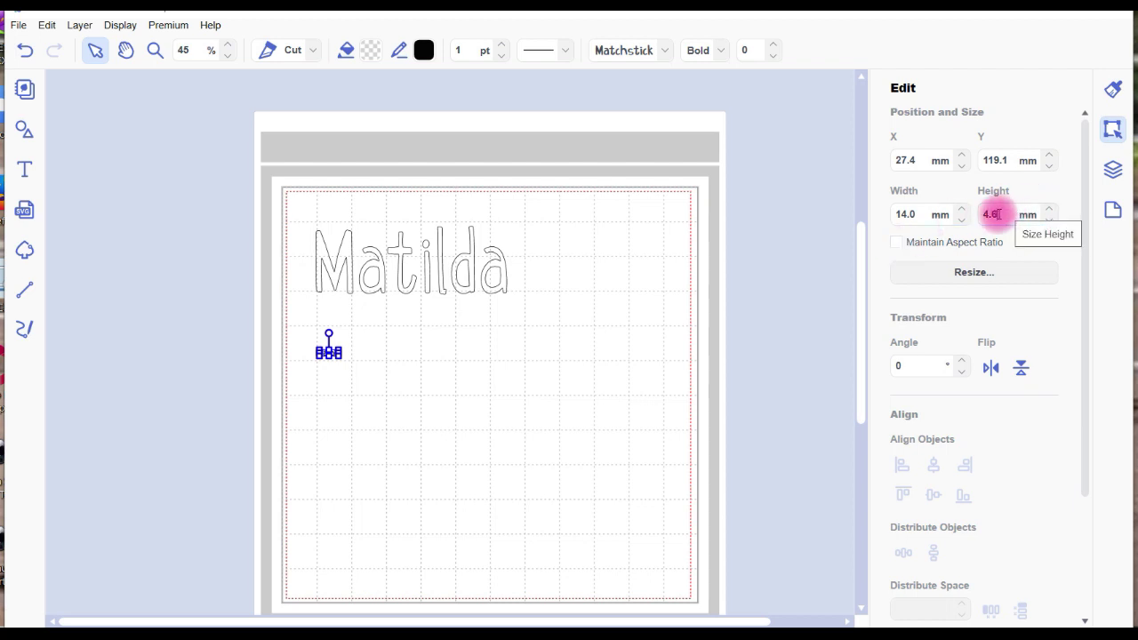
drag(1002, 213, 985, 216)
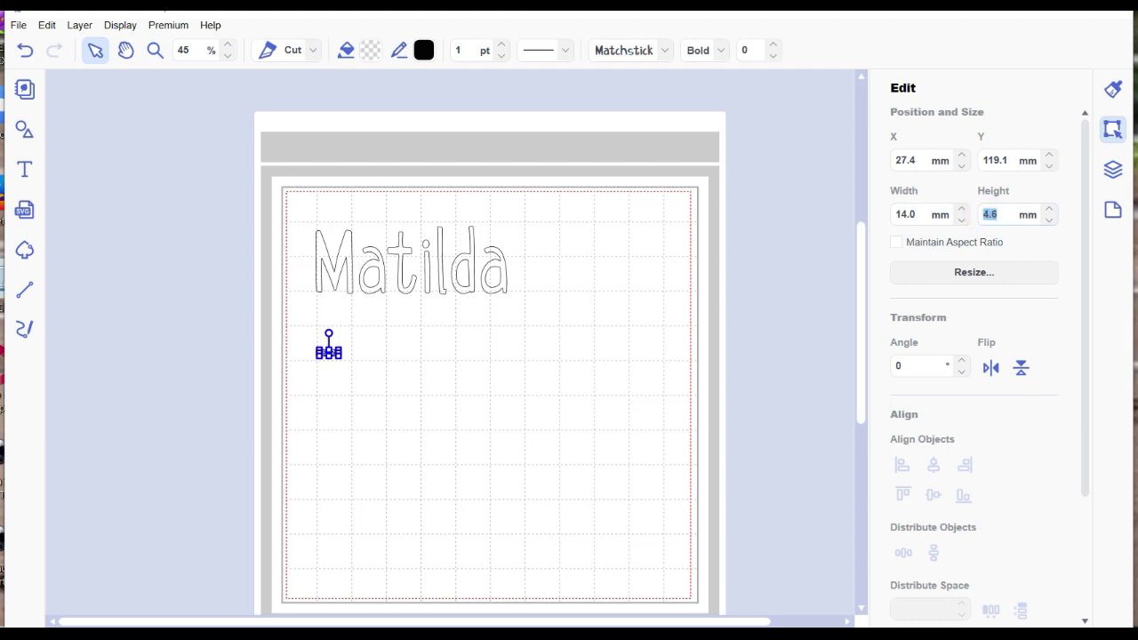
drag(932, 212, 905, 214)
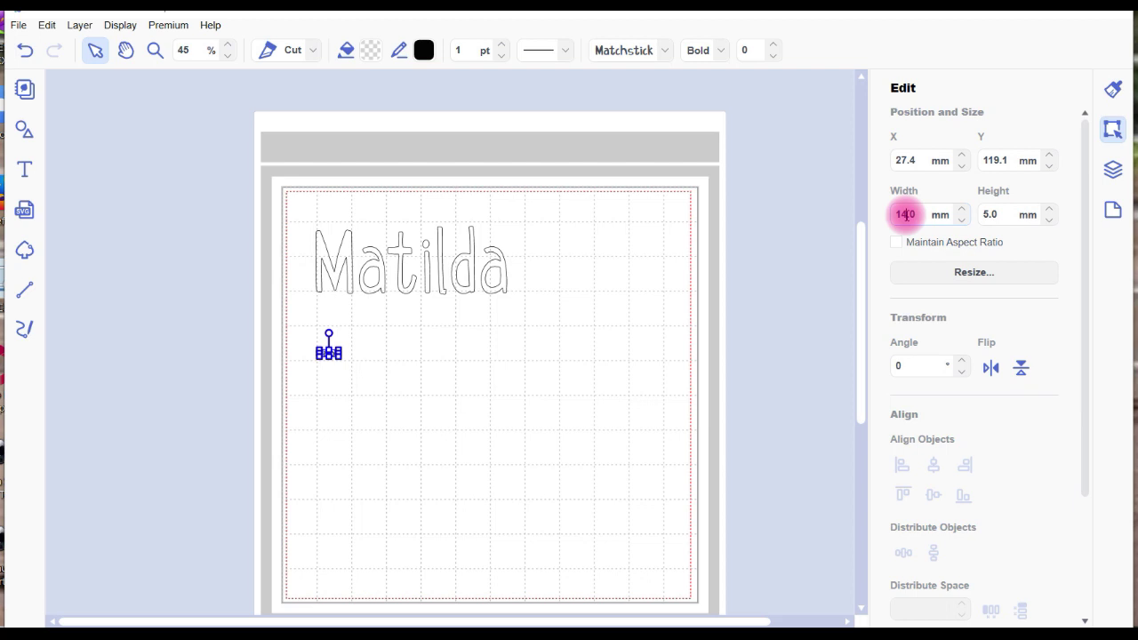
text(0)
click(986, 193)
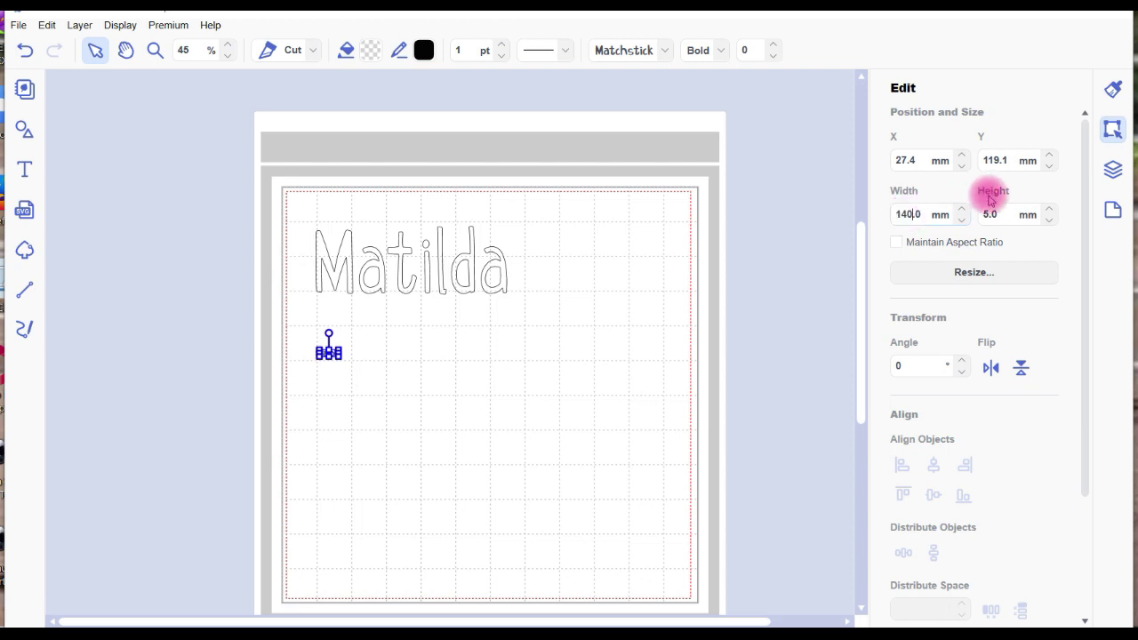
click(988, 214)
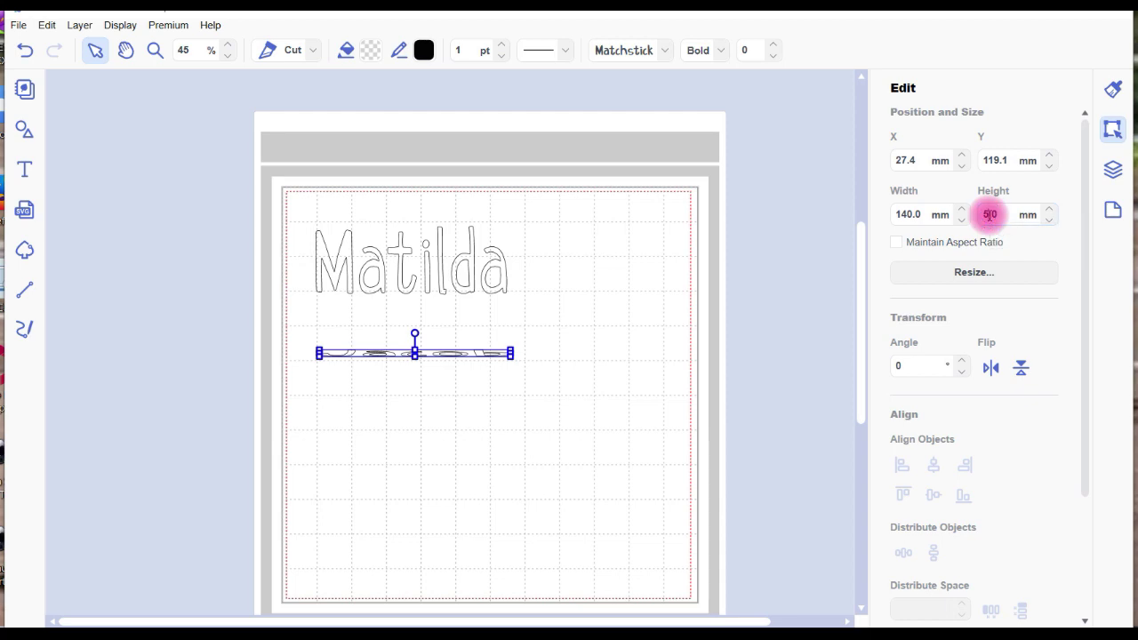
text(0)
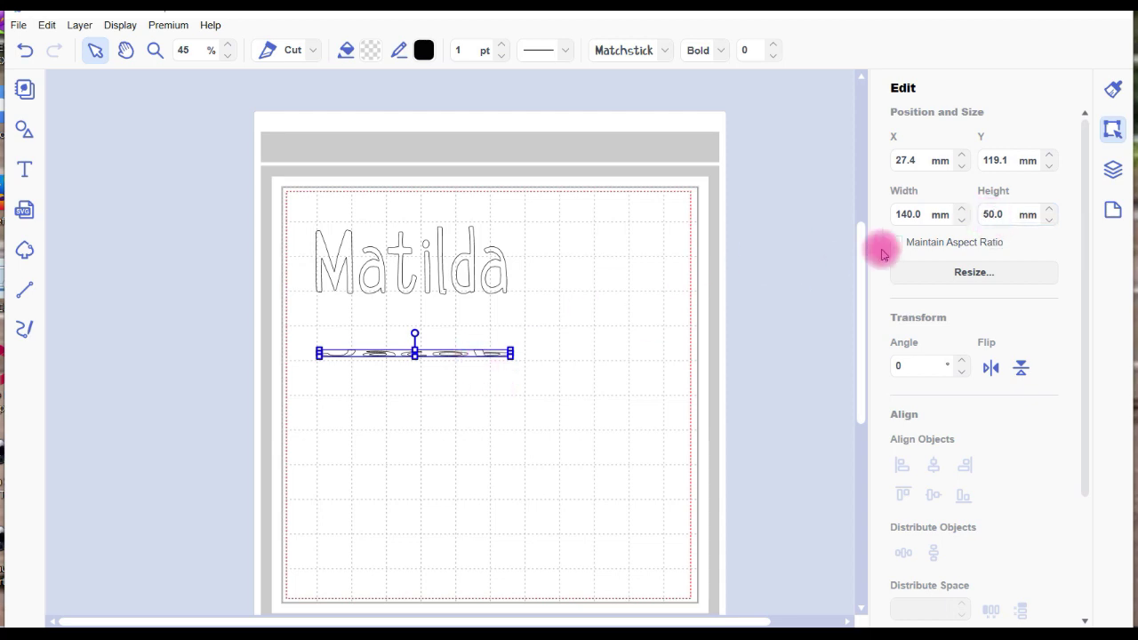
key(Return)
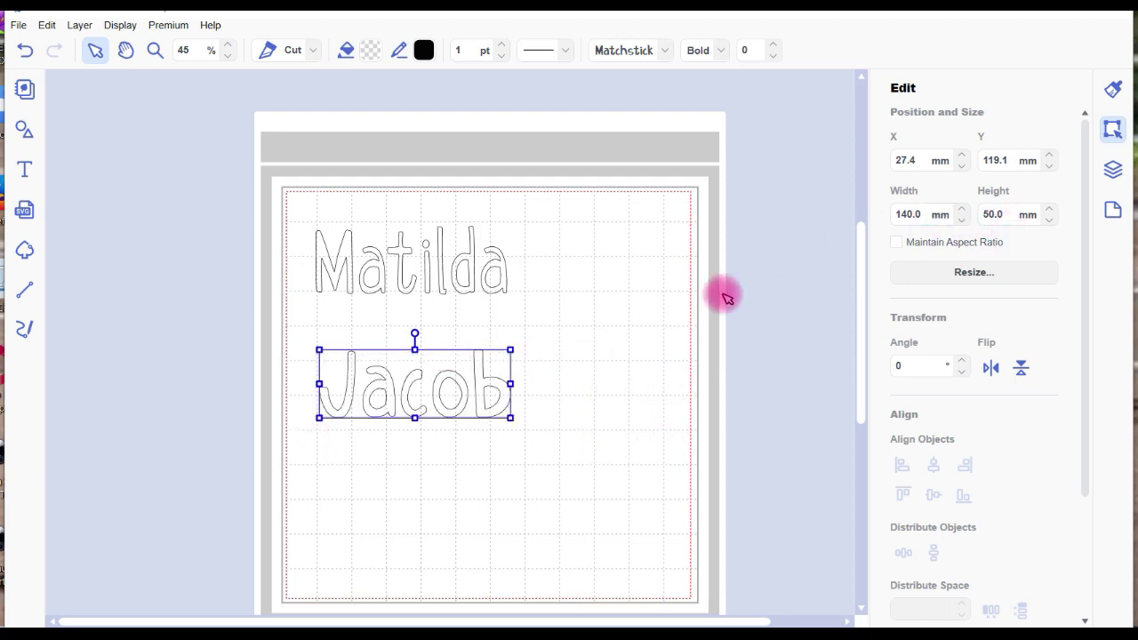
Re-enable Maintain Aspect Ratio and drag Jacob up to overlay Matilda.
click(897, 243)
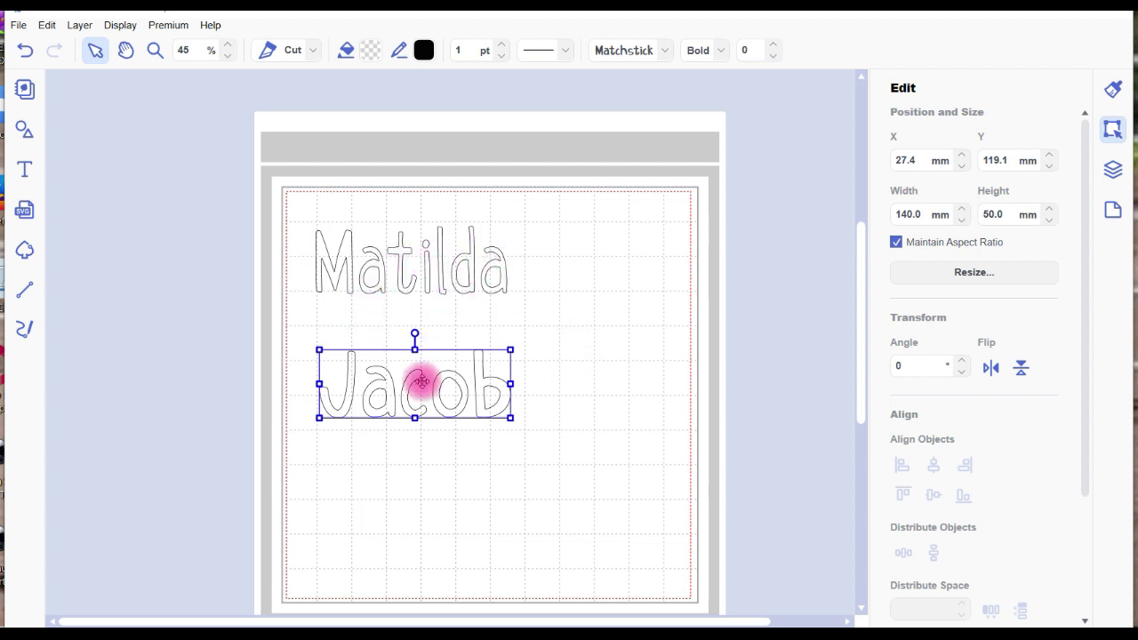
drag(422, 382, 414, 344)
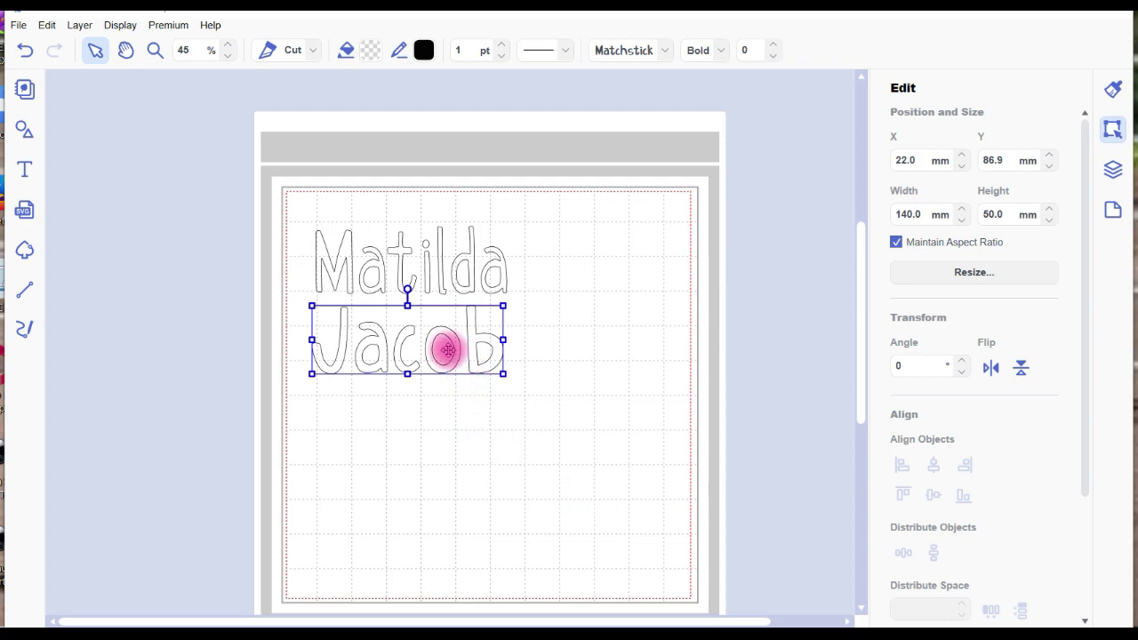
drag(448, 353, 450, 275)
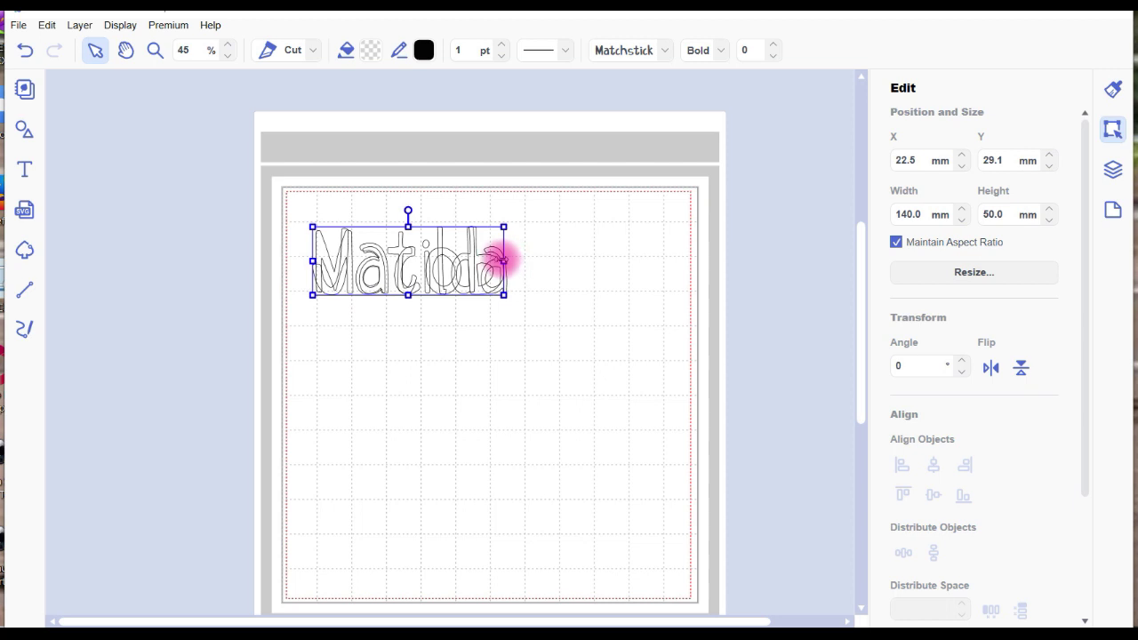
Narrow the overlaid Jacob to about Matilda's width, ending at 121.3 × 50.0 mm.
drag(504, 260, 456, 255)
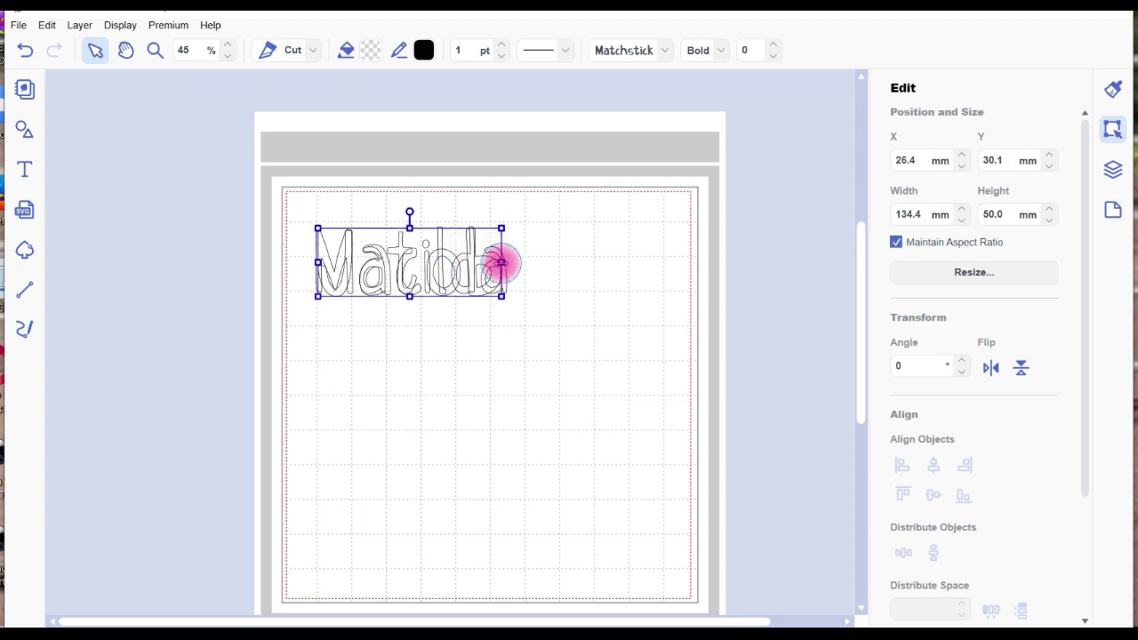
drag(495, 263, 444, 254)
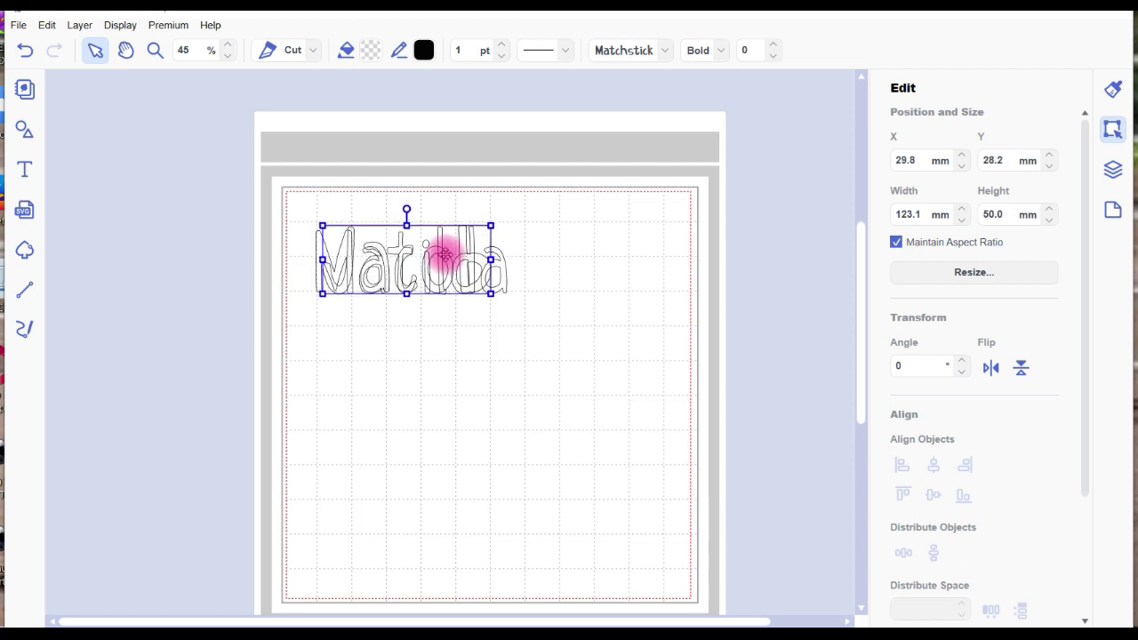
drag(454, 257, 455, 259)
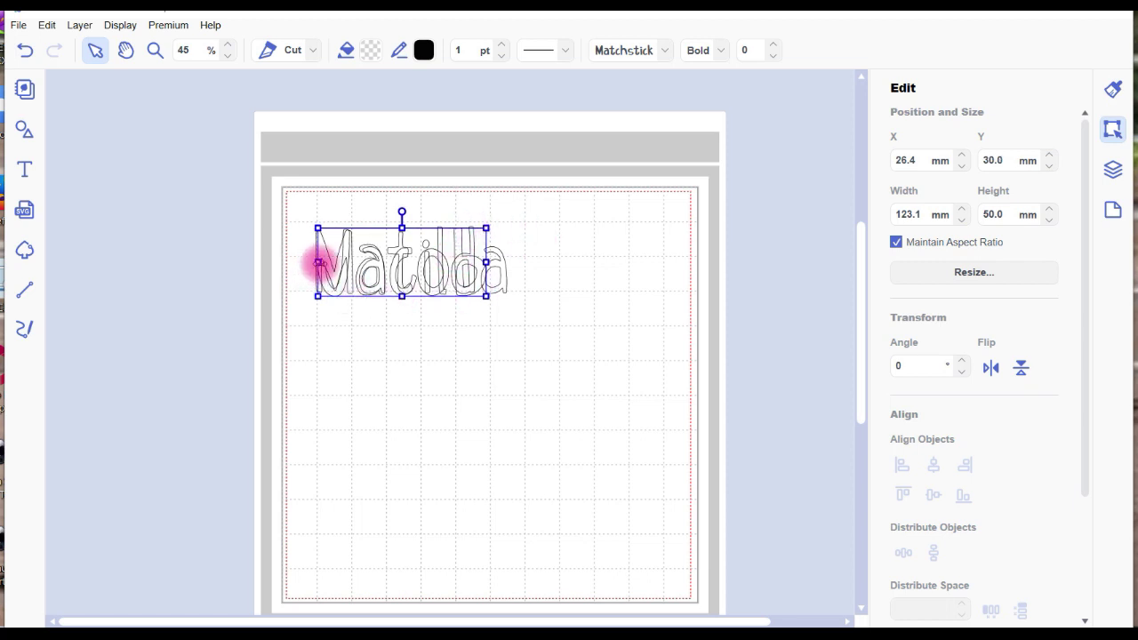
drag(318, 262, 320, 262)
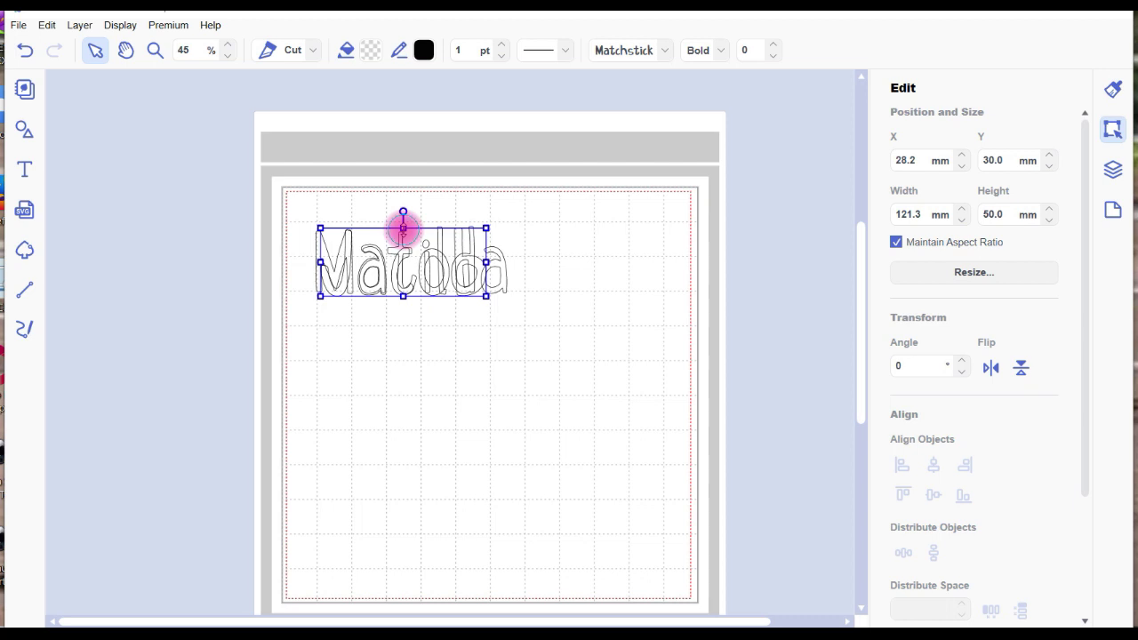
Fine-tune Jacob to 118.9 × 46.9 mm and move it below Matilda at X 26.1, Y 89.6.
drag(402, 229, 402, 229)
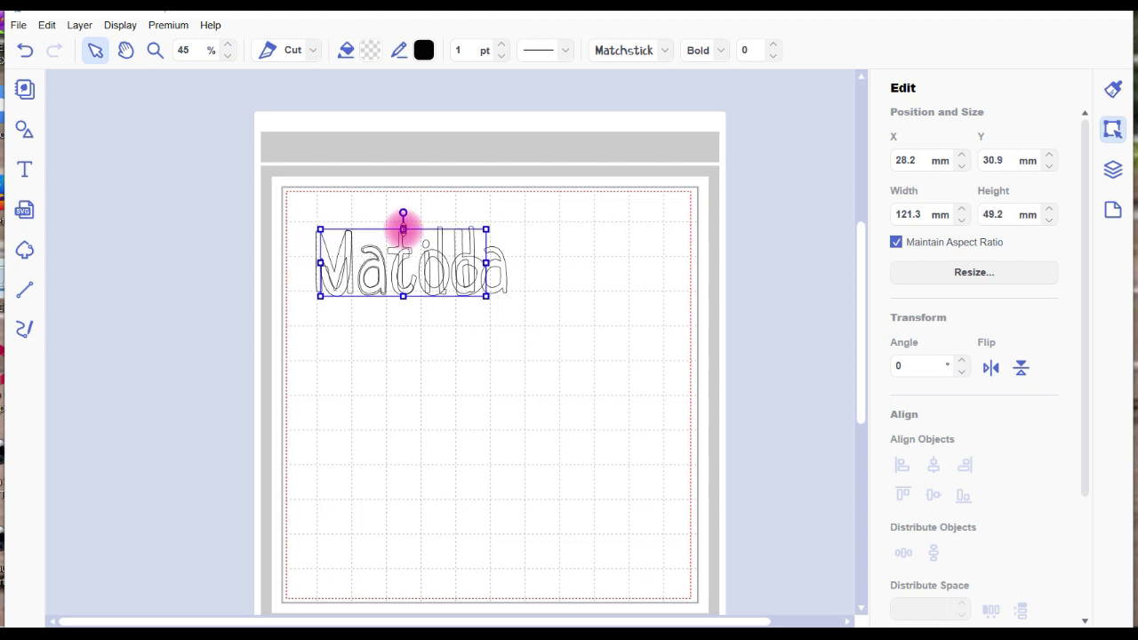
drag(417, 271, 418, 271)
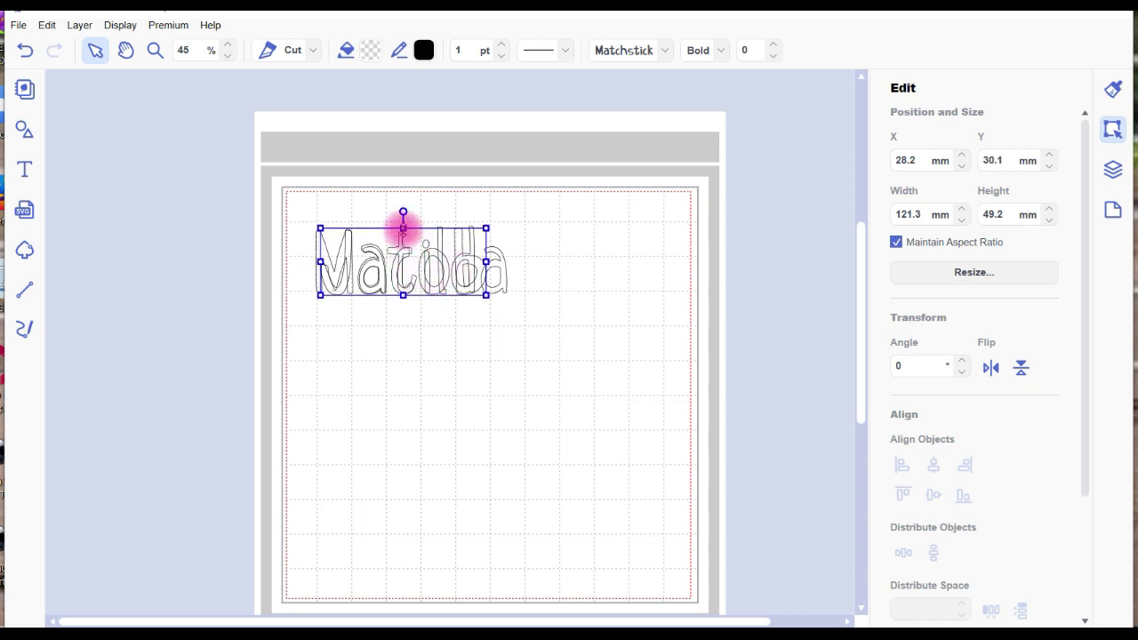
drag(403, 228, 402, 231)
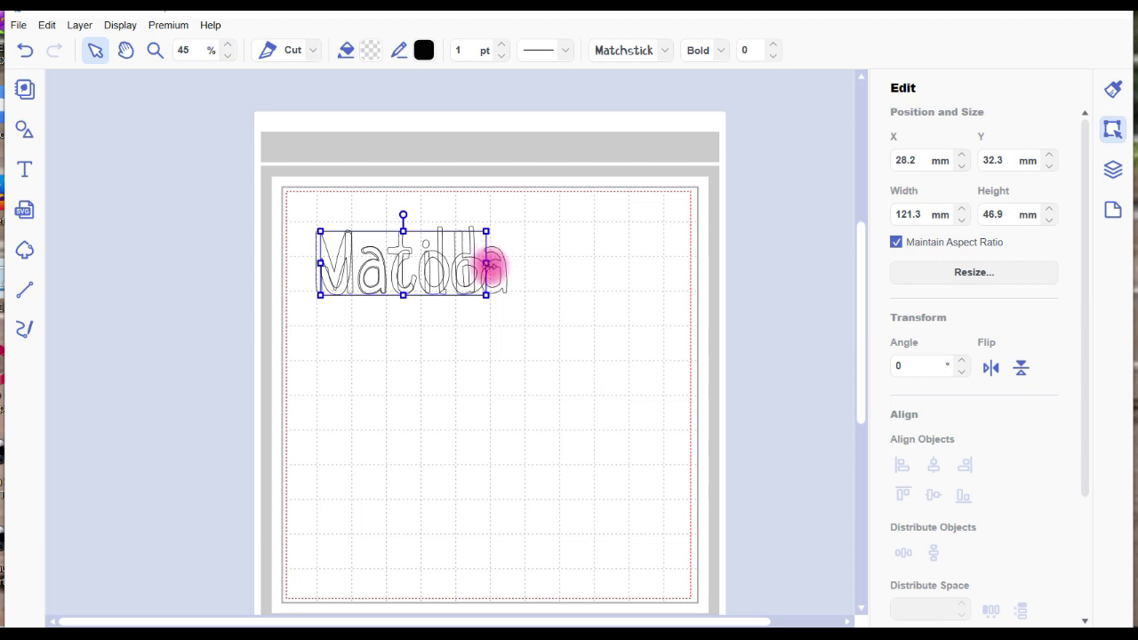
drag(486, 263, 482, 263)
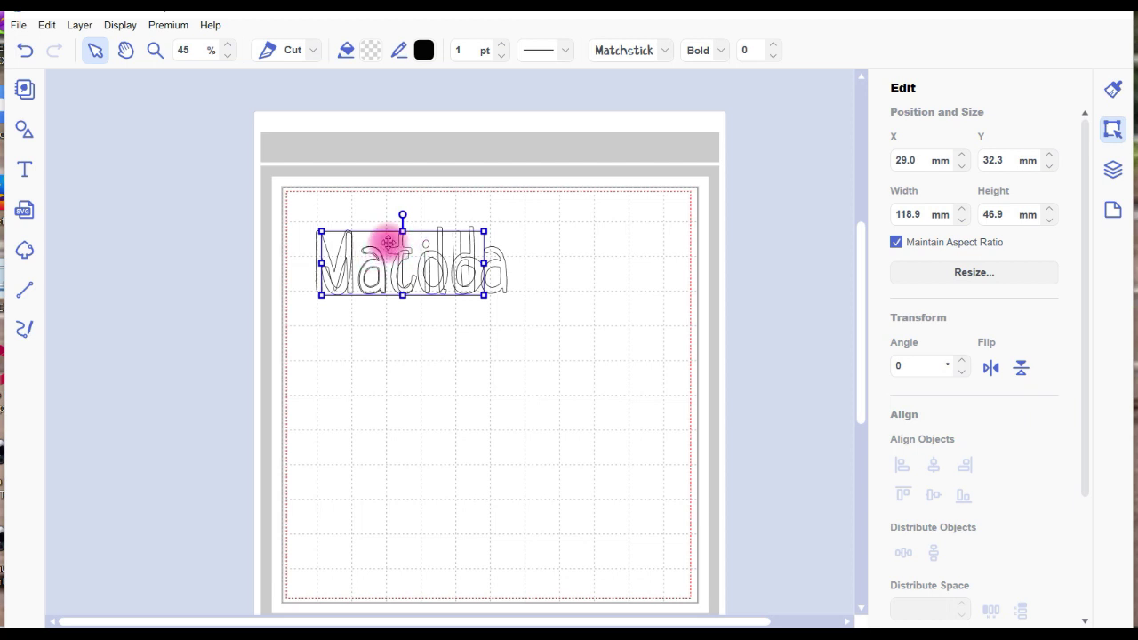
drag(387, 253, 384, 321)
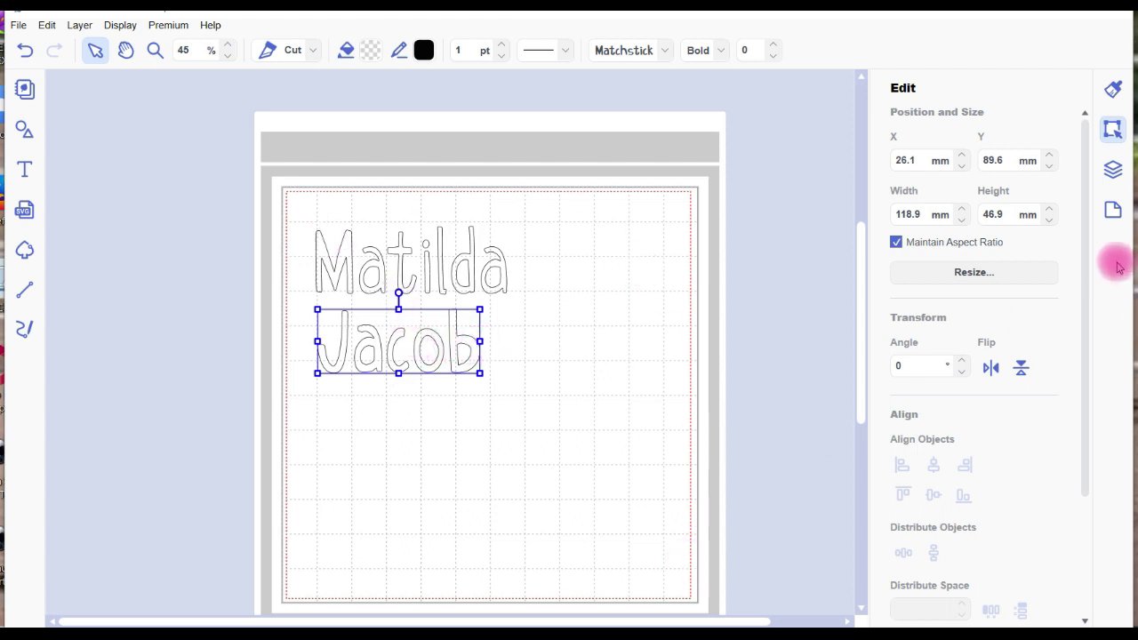
drag(1088, 241, 1102, 391)
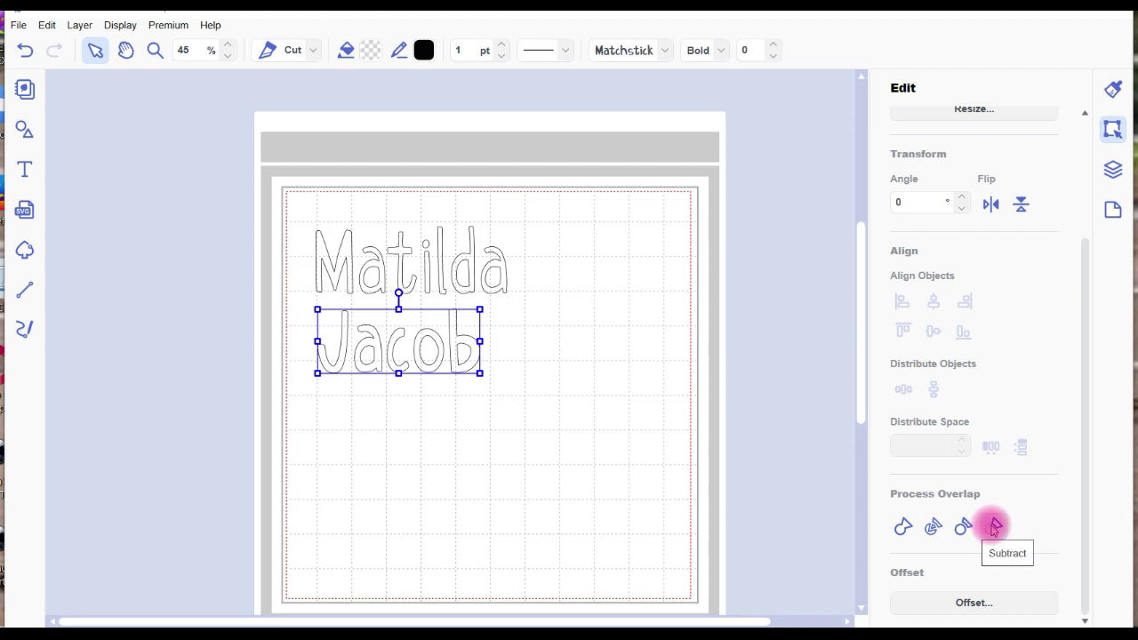
Divide Jacob into separate letter shapes with Process Overlap, then select the 'o'.
click(932, 529)
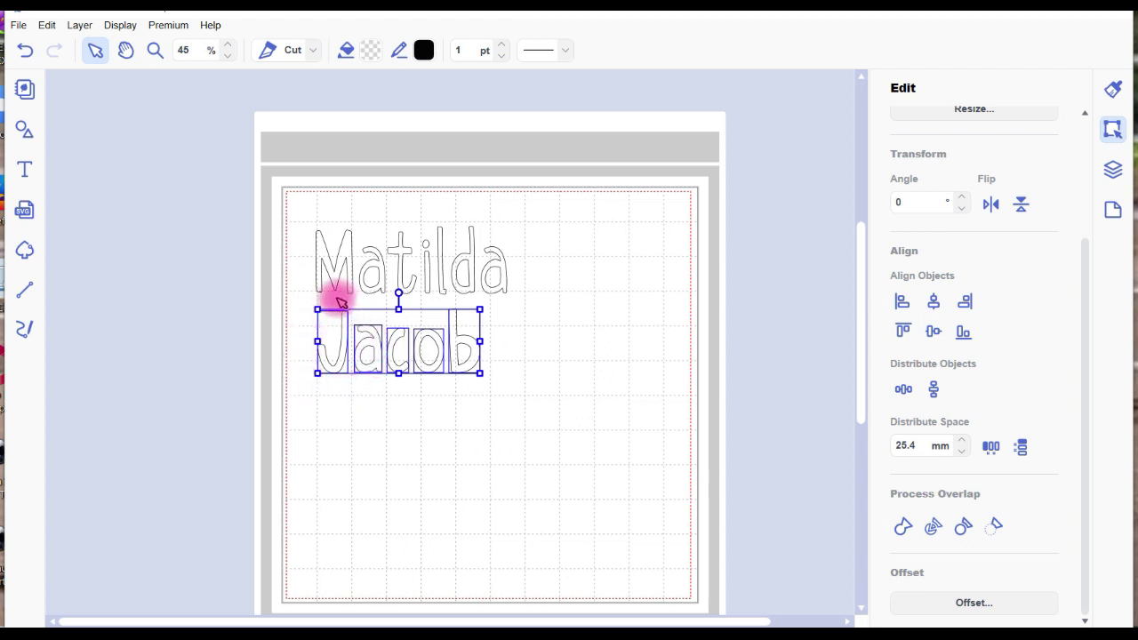
click(604, 311)
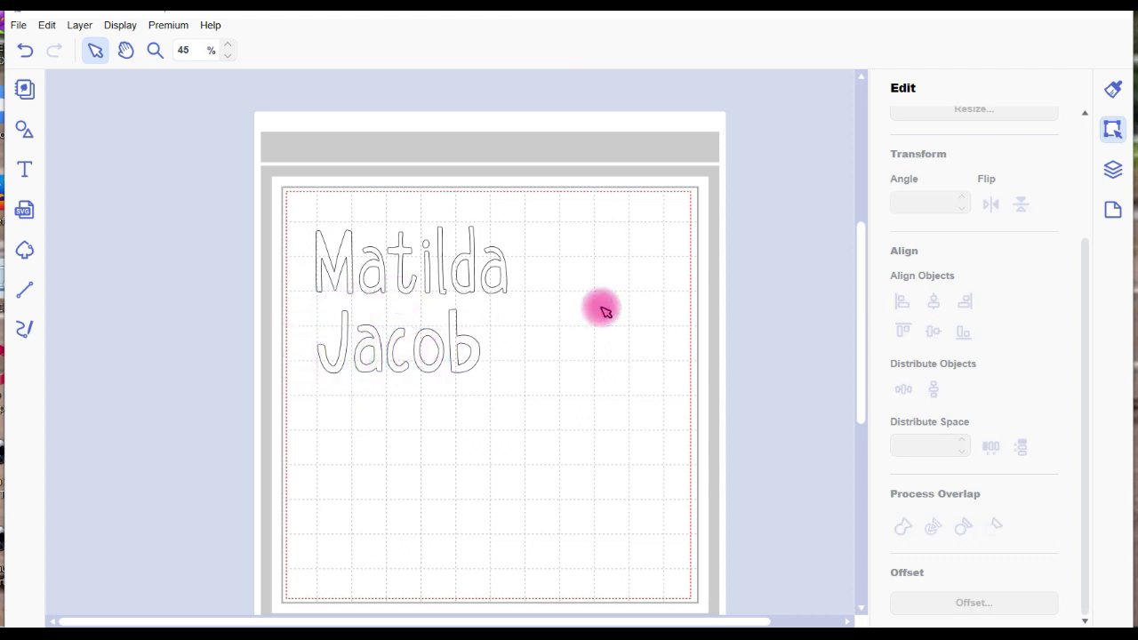
click(439, 355)
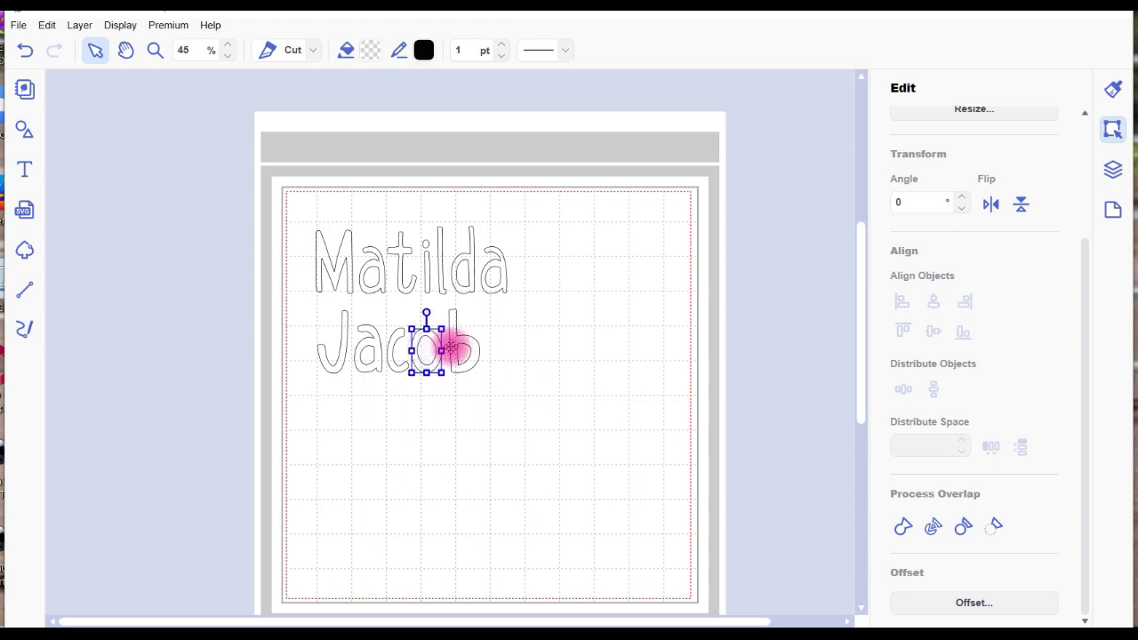
Nudge Jacob's 'b' slightly left and 'J' slightly right, then marquee-select all its letters.
click(456, 343)
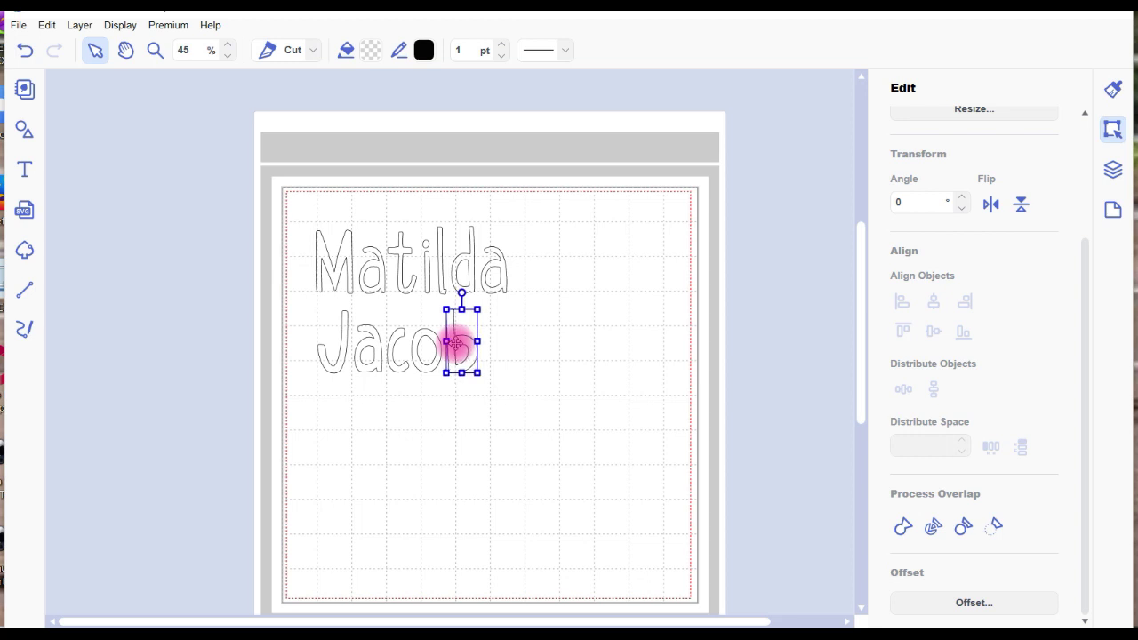
drag(456, 343, 454, 343)
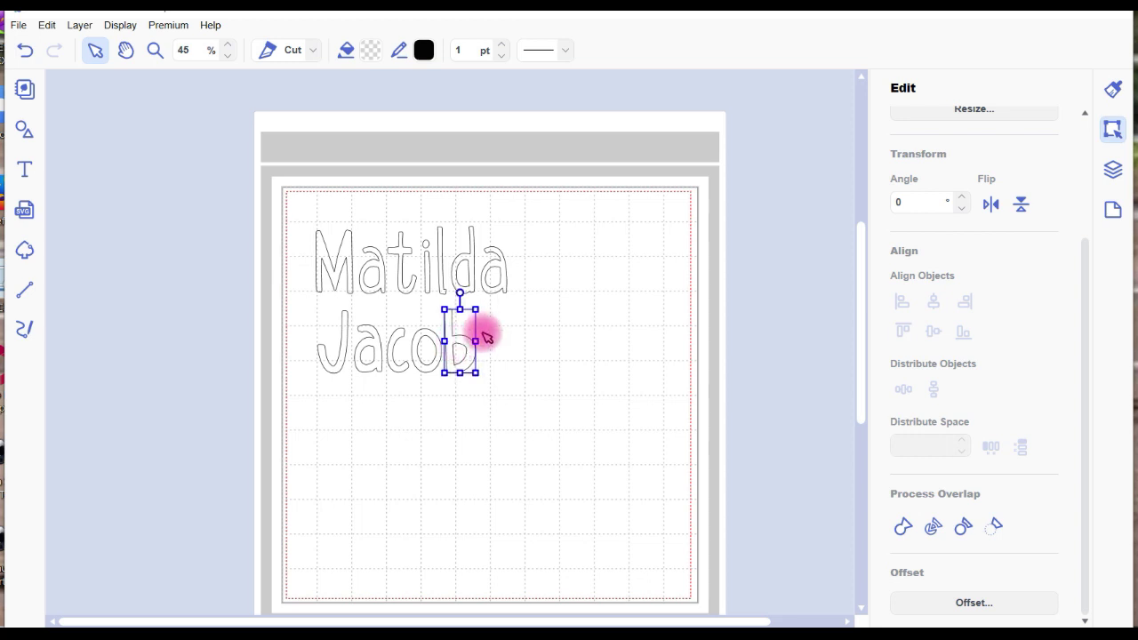
click(341, 356)
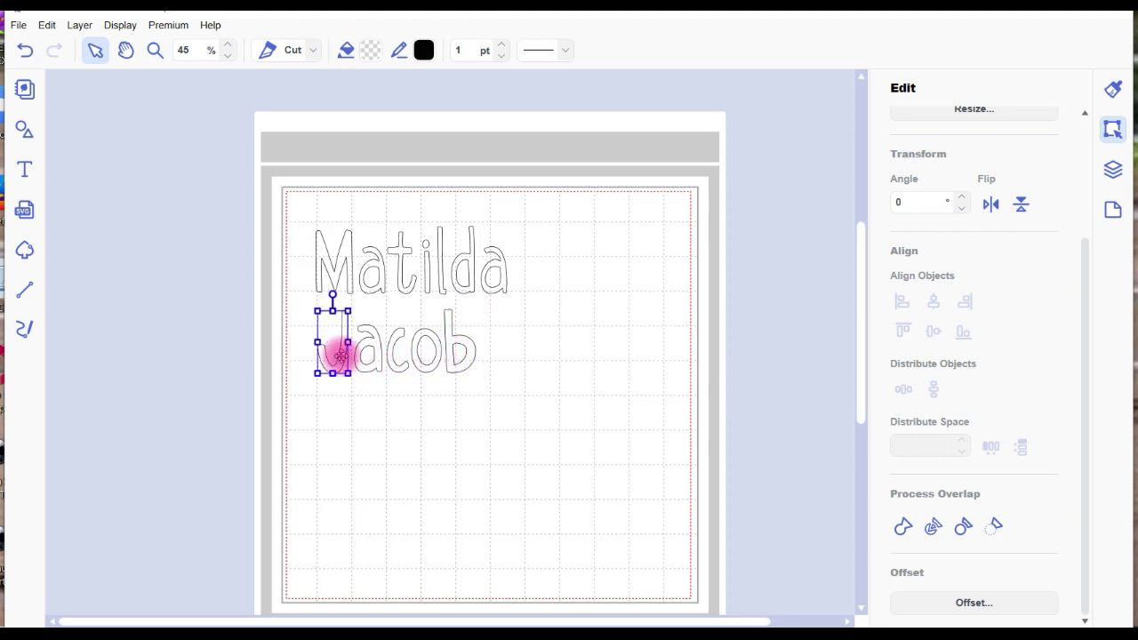
drag(341, 356, 343, 355)
click(559, 345)
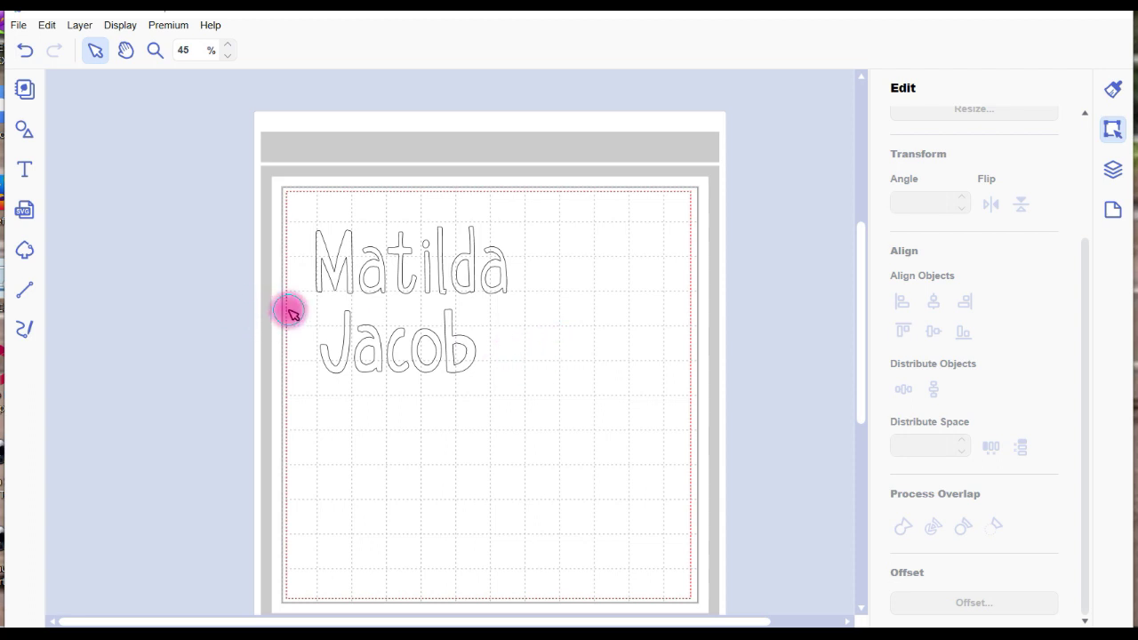
drag(289, 311, 524, 384)
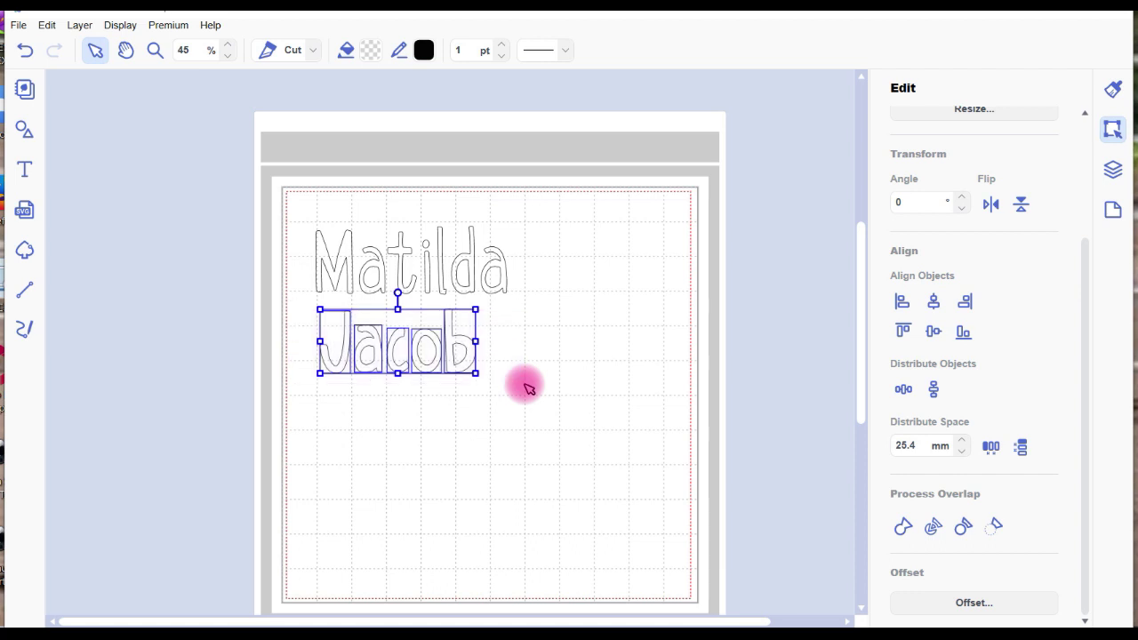
click(79, 26)
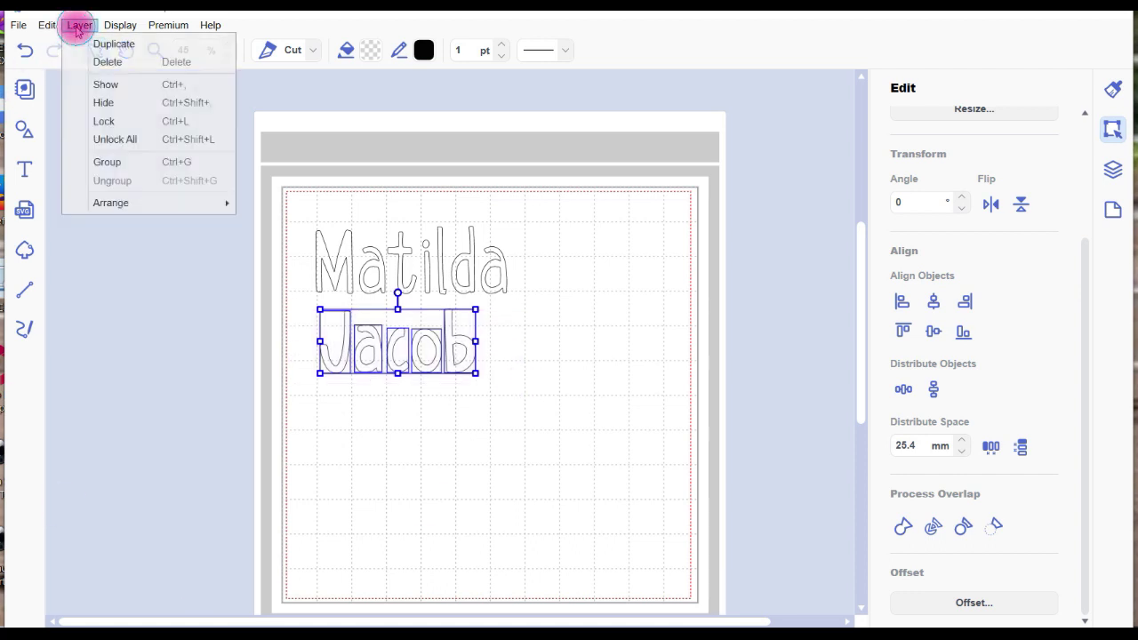
Group Jacob's letters, then divide Matilda into eight letter shapes and select them all.
click(106, 164)
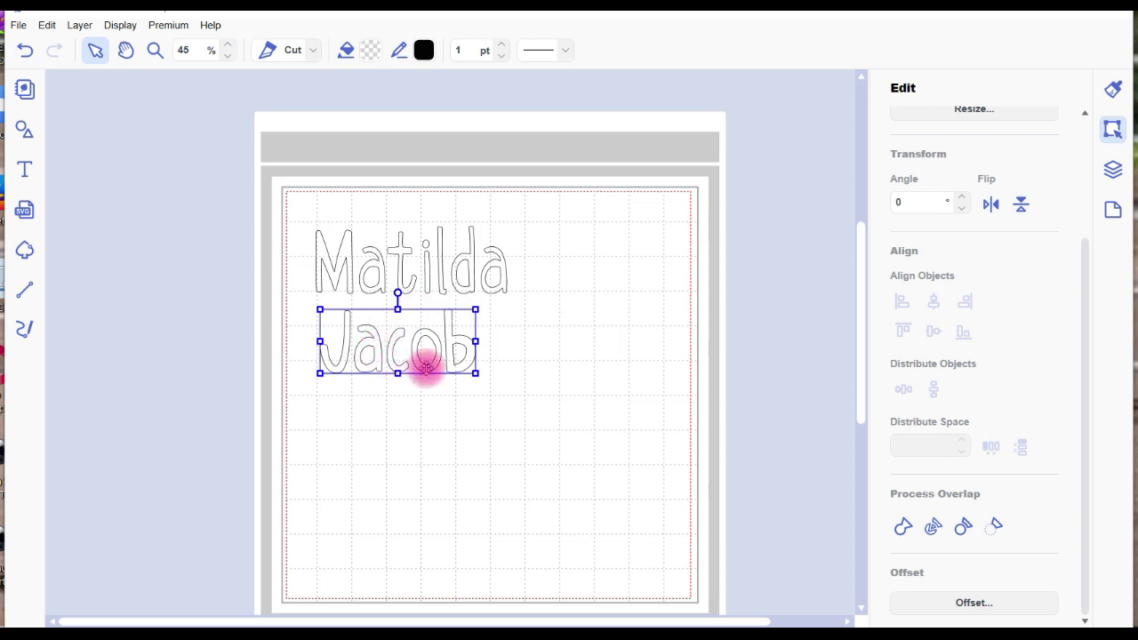
click(351, 262)
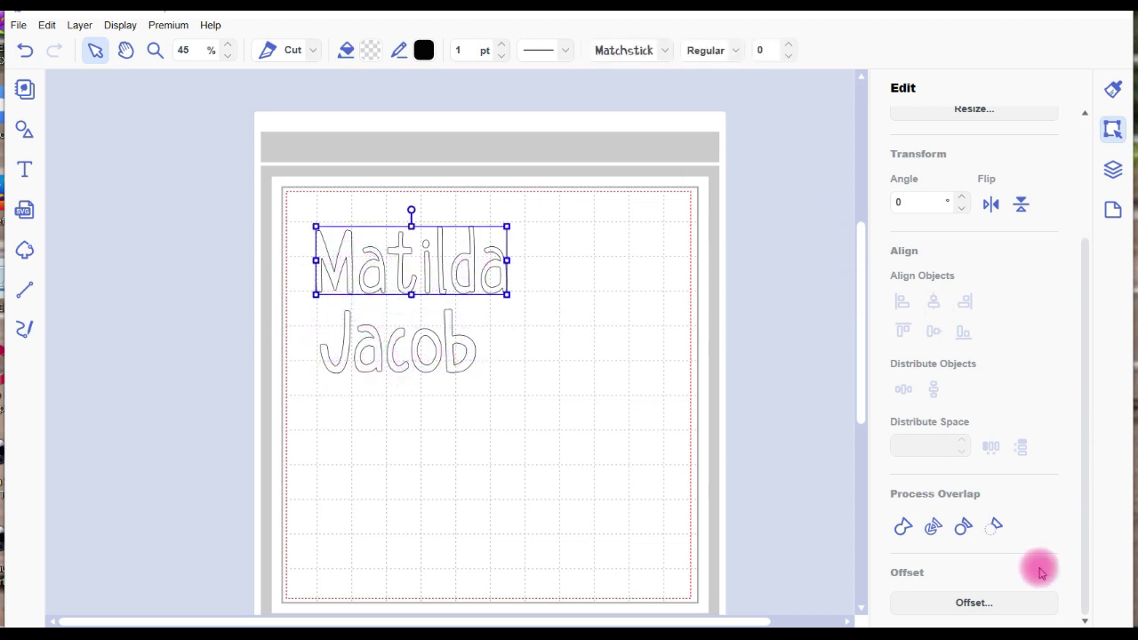
click(933, 530)
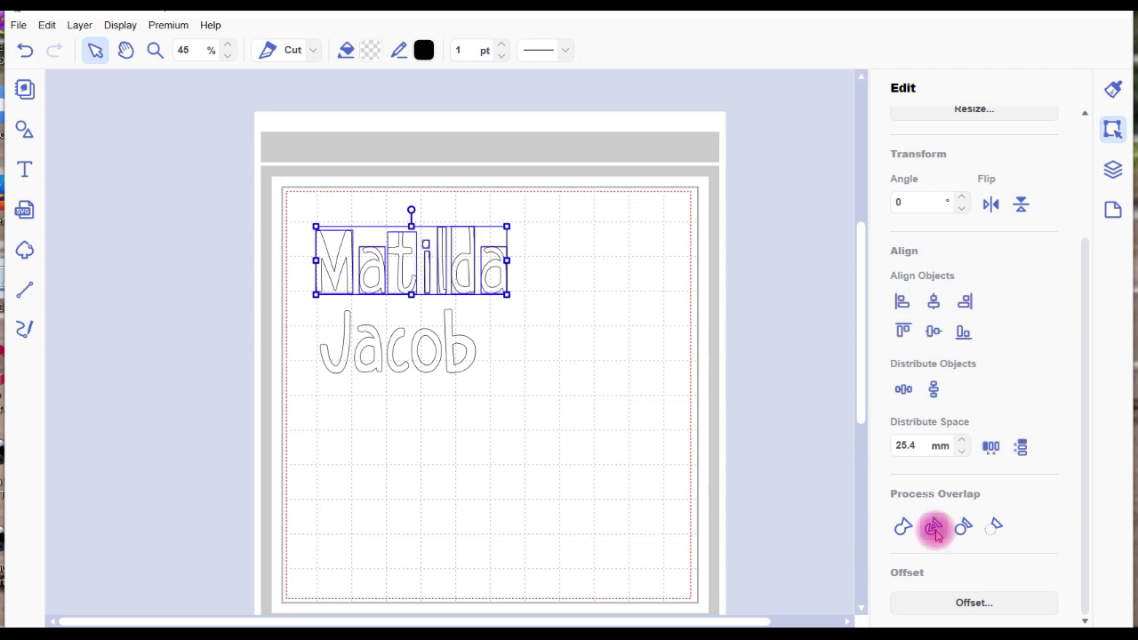
click(604, 286)
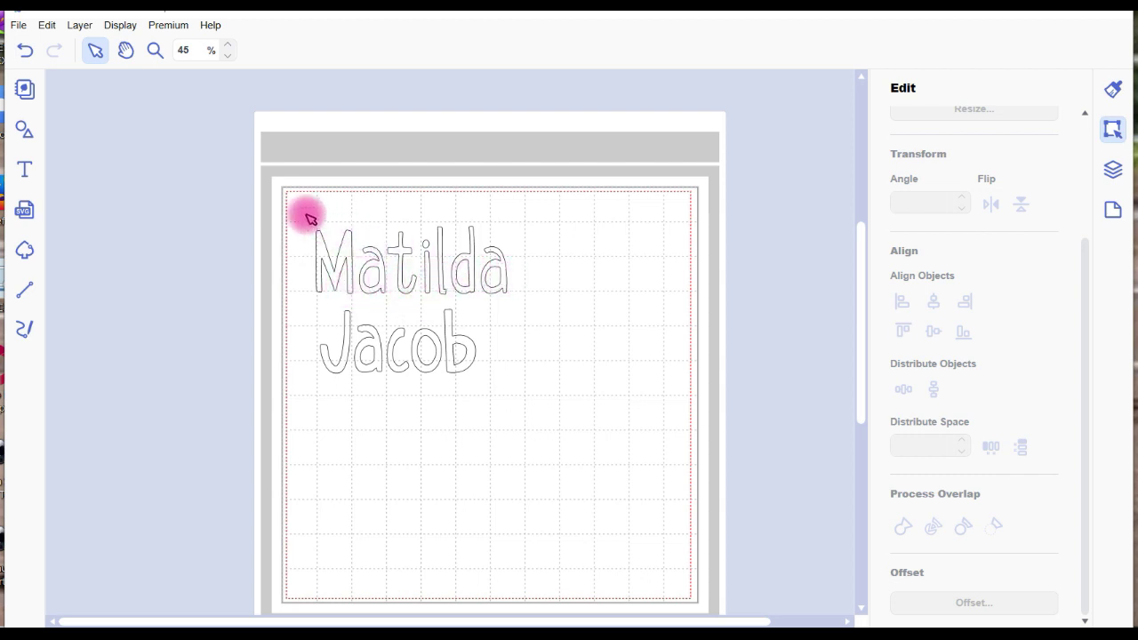
drag(300, 213, 533, 293)
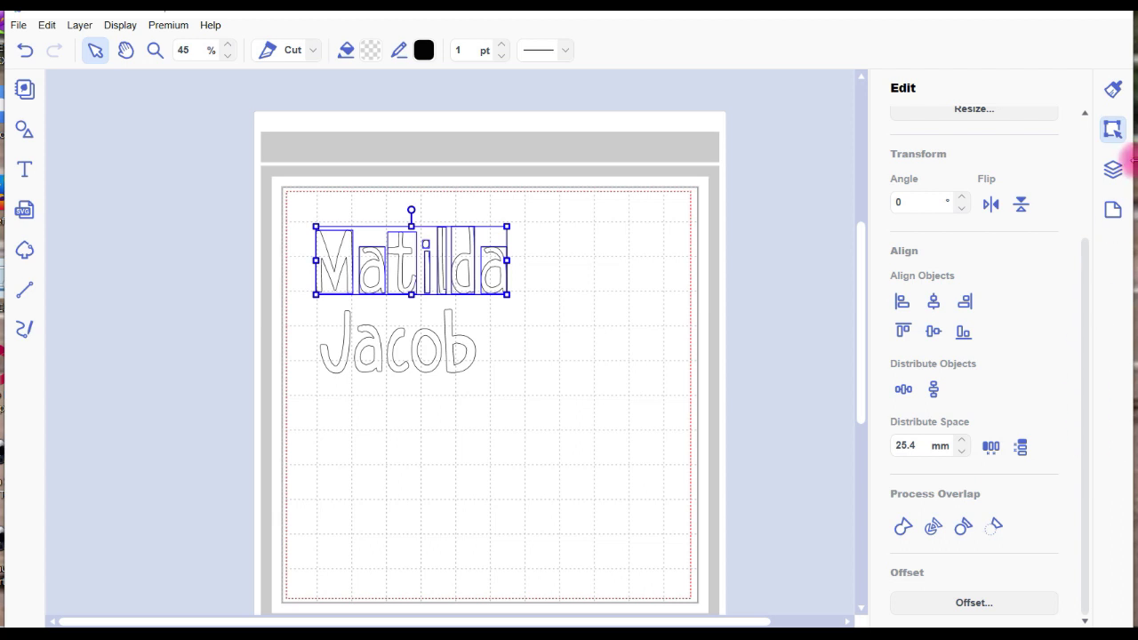
click(1116, 171)
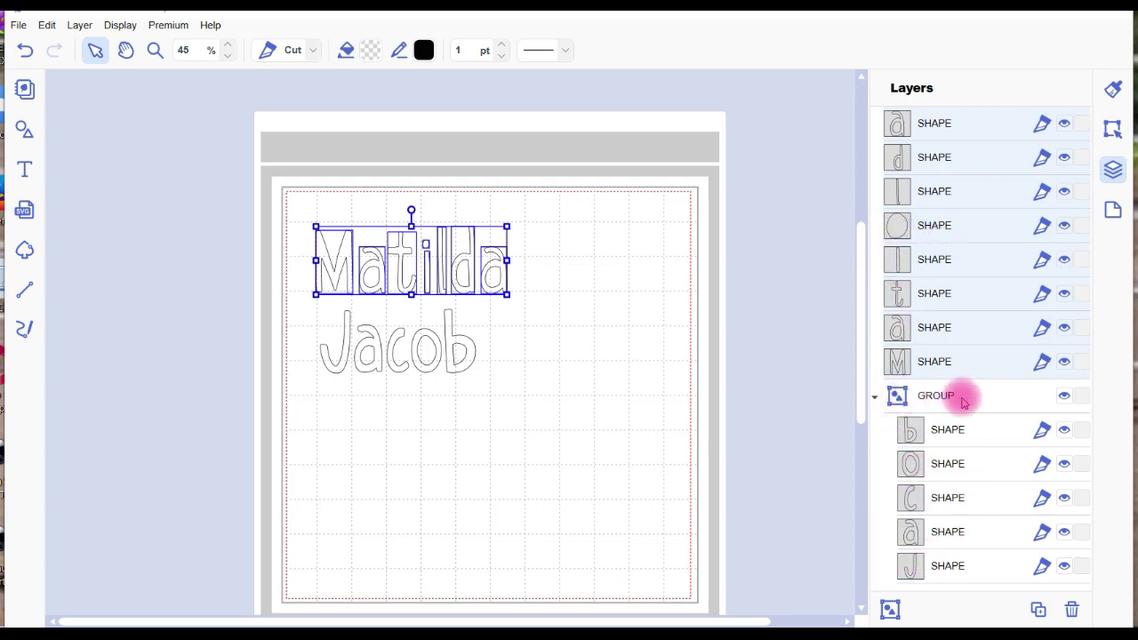
Group Matilda's eight letters into one object, then deselect it.
click(891, 610)
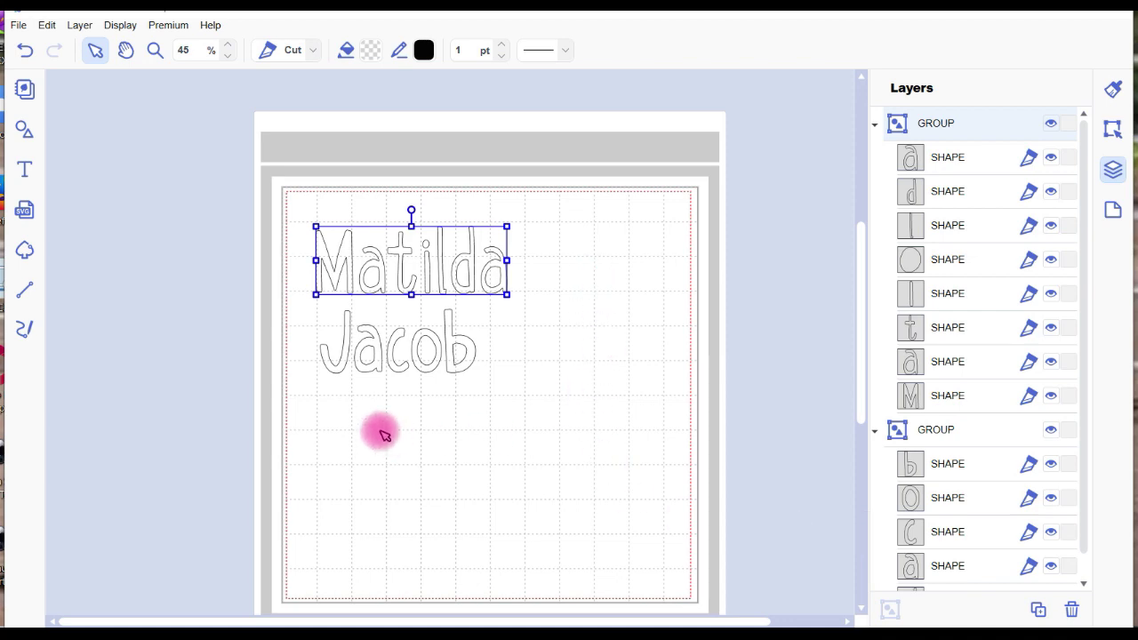
click(331, 420)
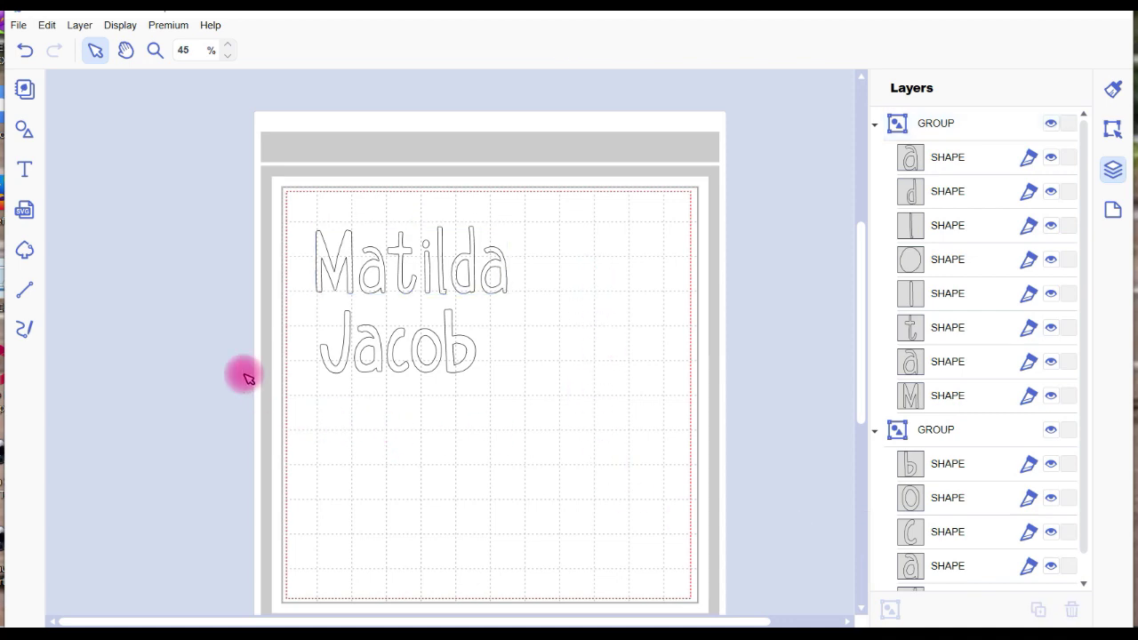
Add the text 'Charlie' below Jacob and set its Matchstick font style to Bold.
click(25, 168)
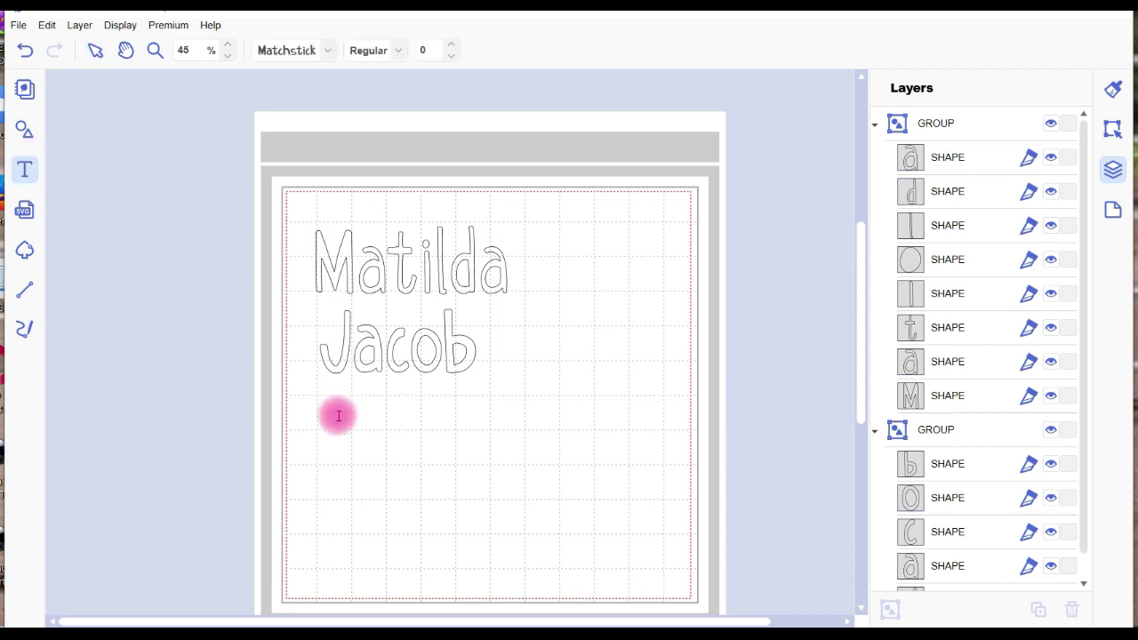
key(Escape)
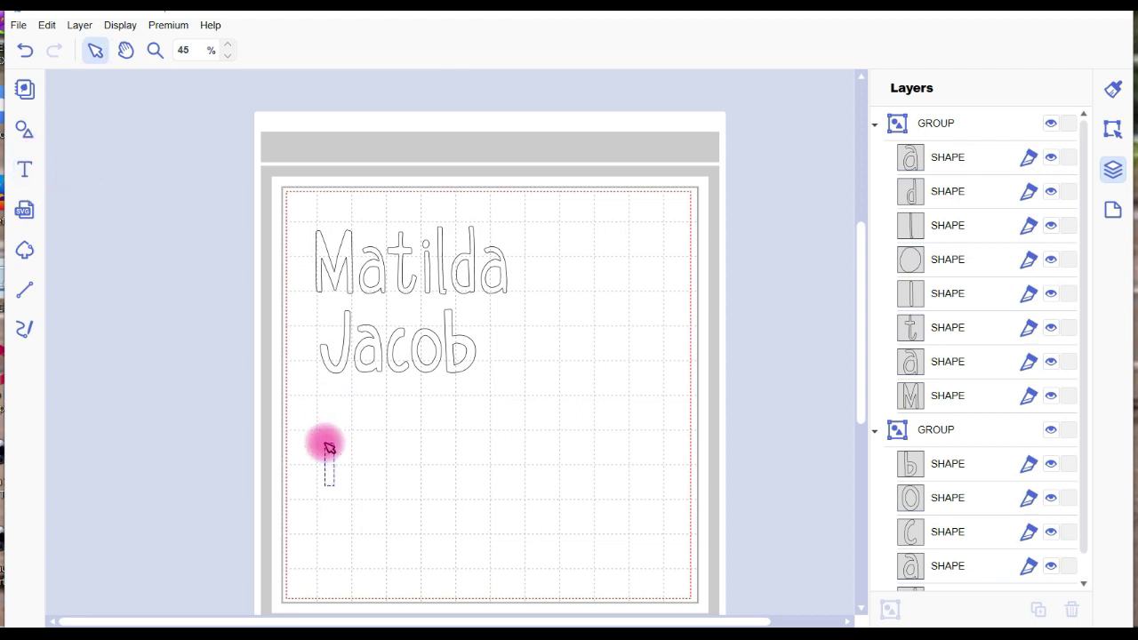
click(328, 447)
text(Charlie)
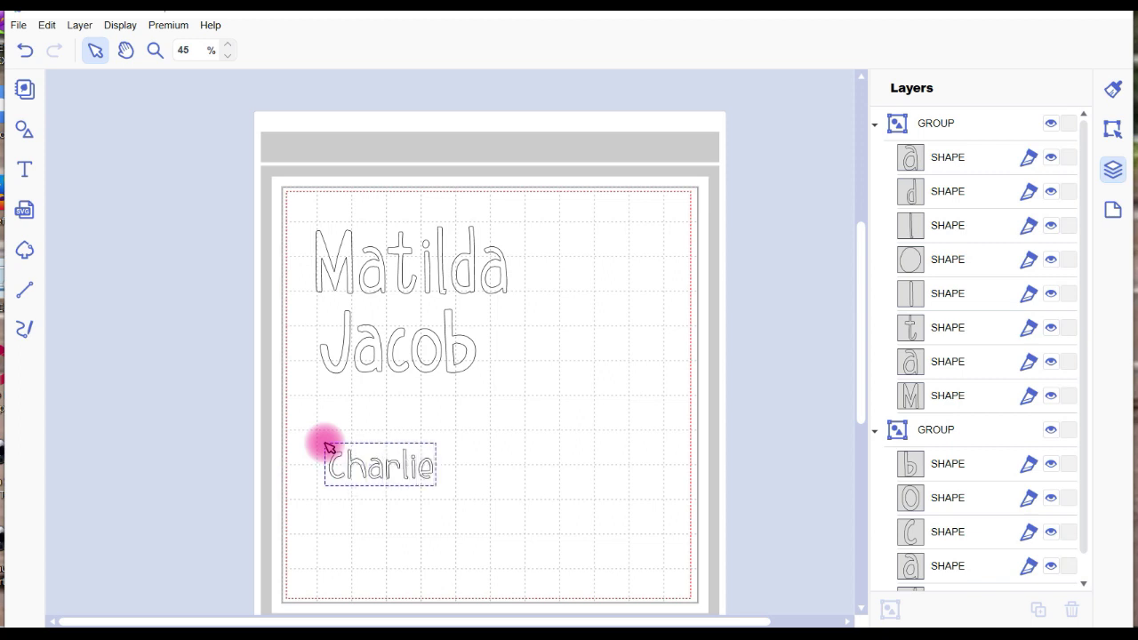
click(95, 49)
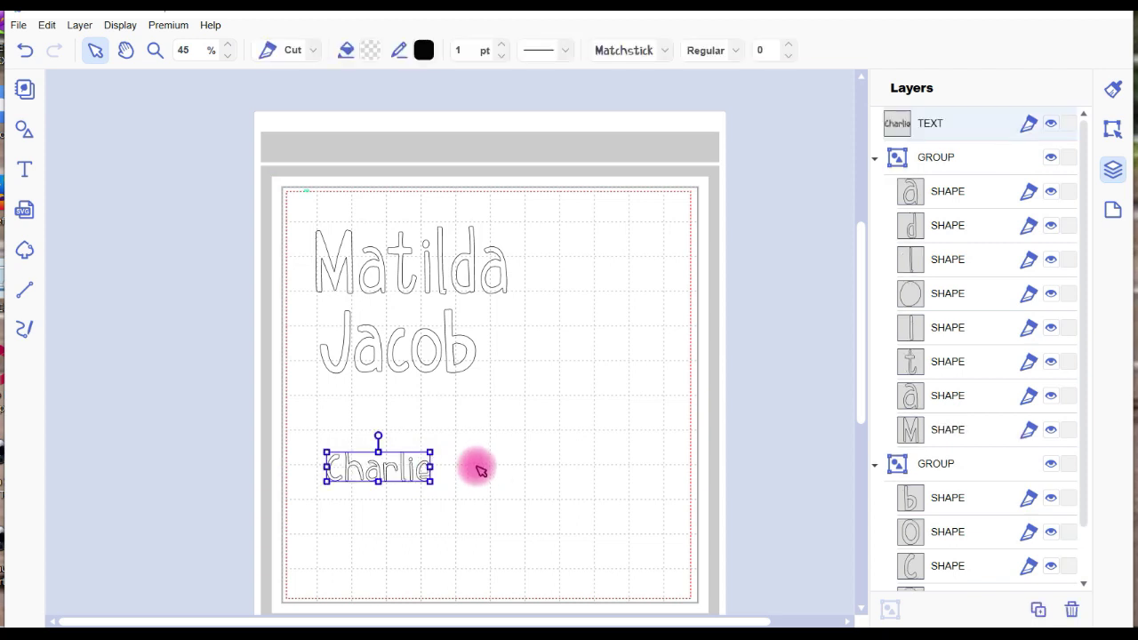
click(736, 52)
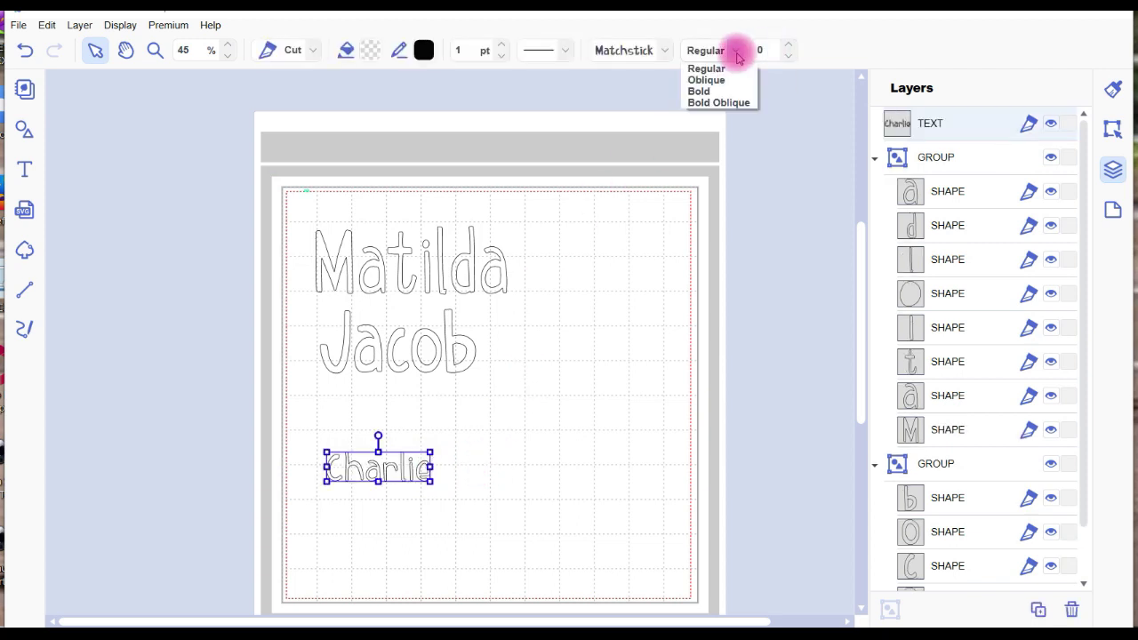
click(699, 91)
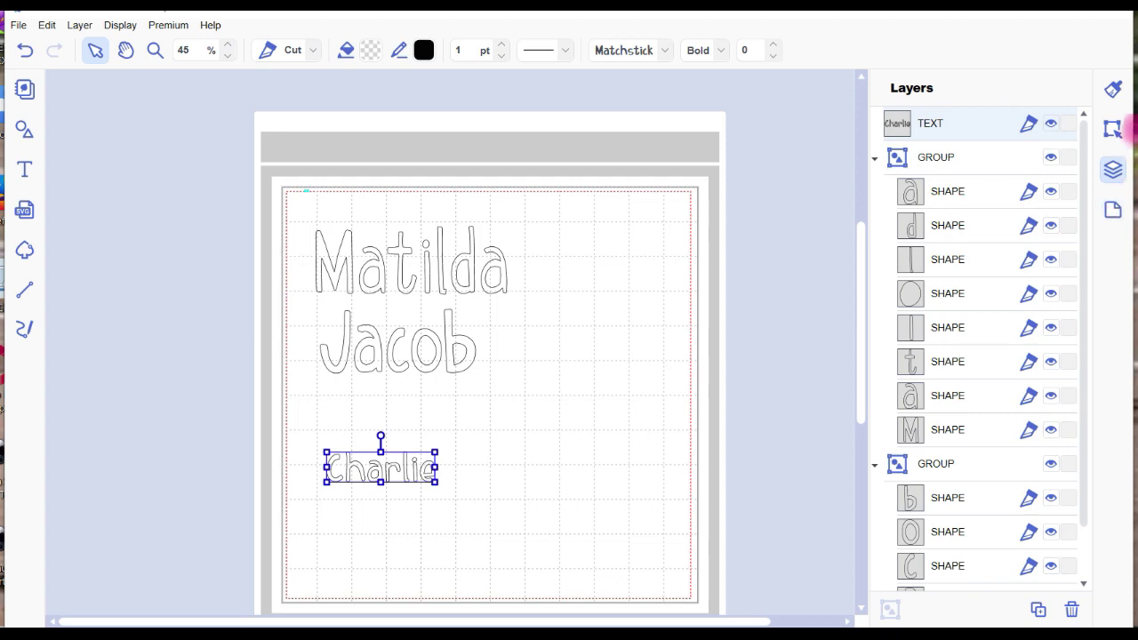
click(1112, 130)
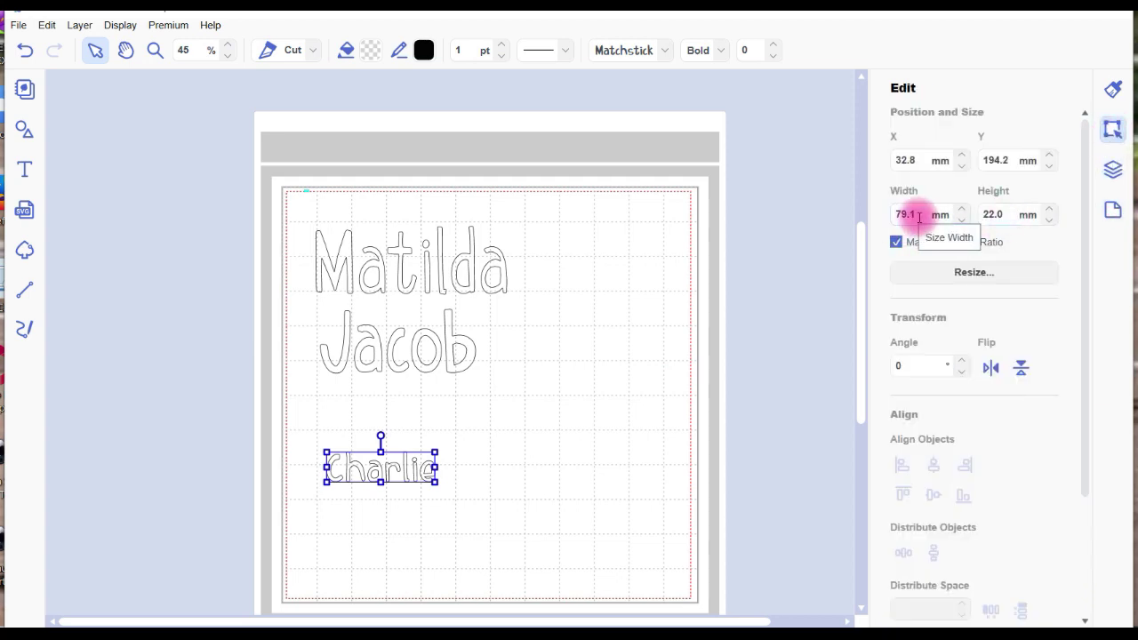
Resize Charlie to 140 × 50 mm with aspect ratio unlocked, then move it just below Jacob.
drag(917, 215, 898, 212)
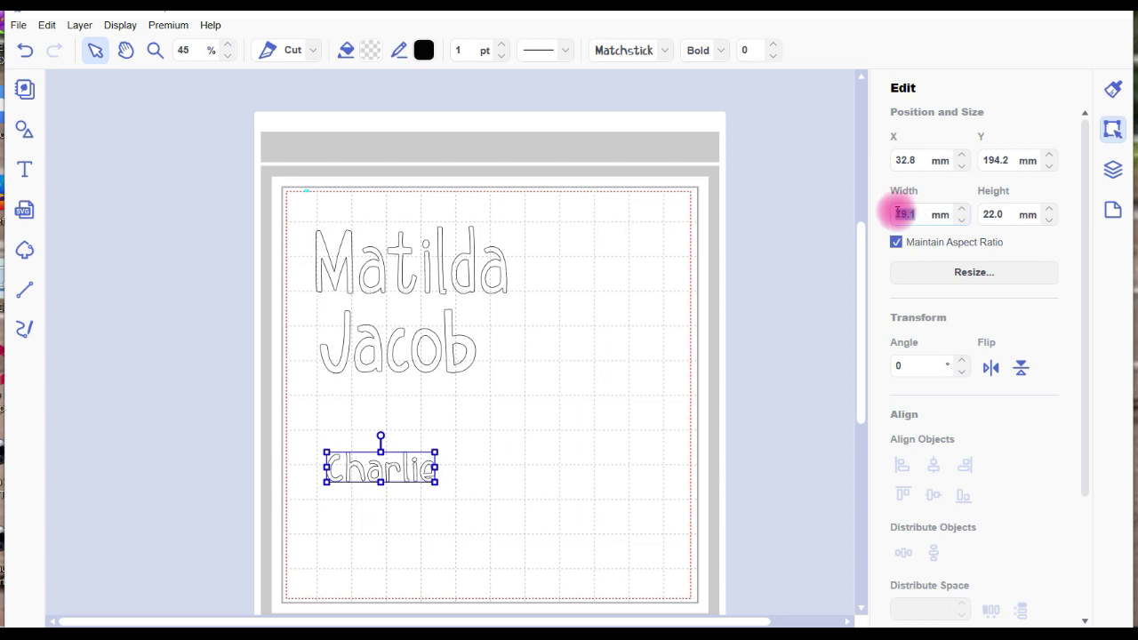
click(896, 241)
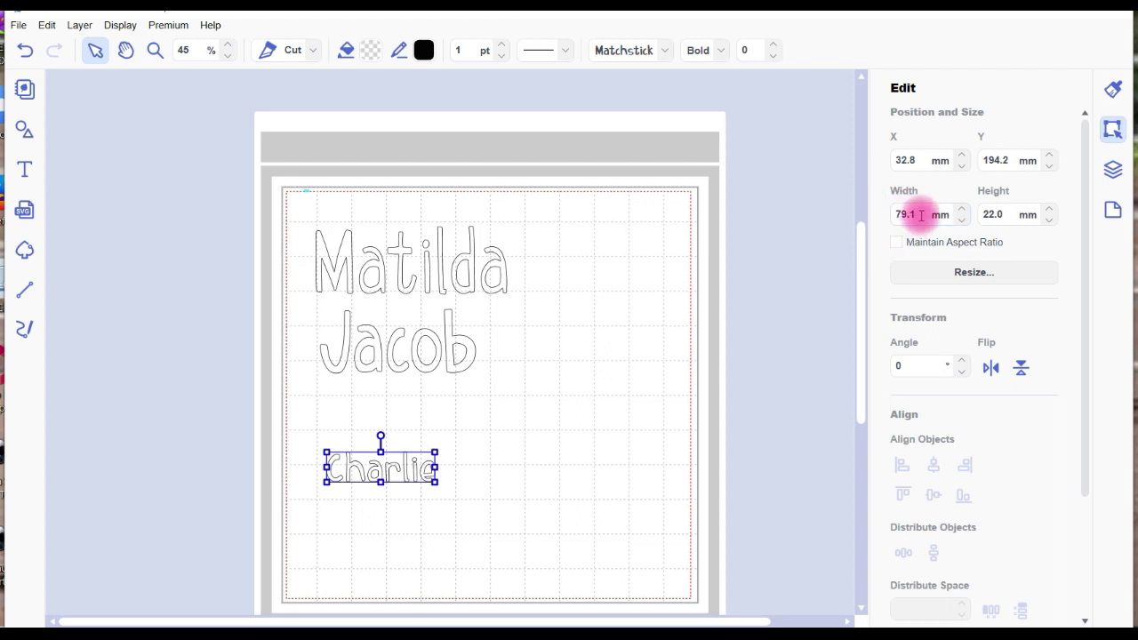
double_click(907, 214)
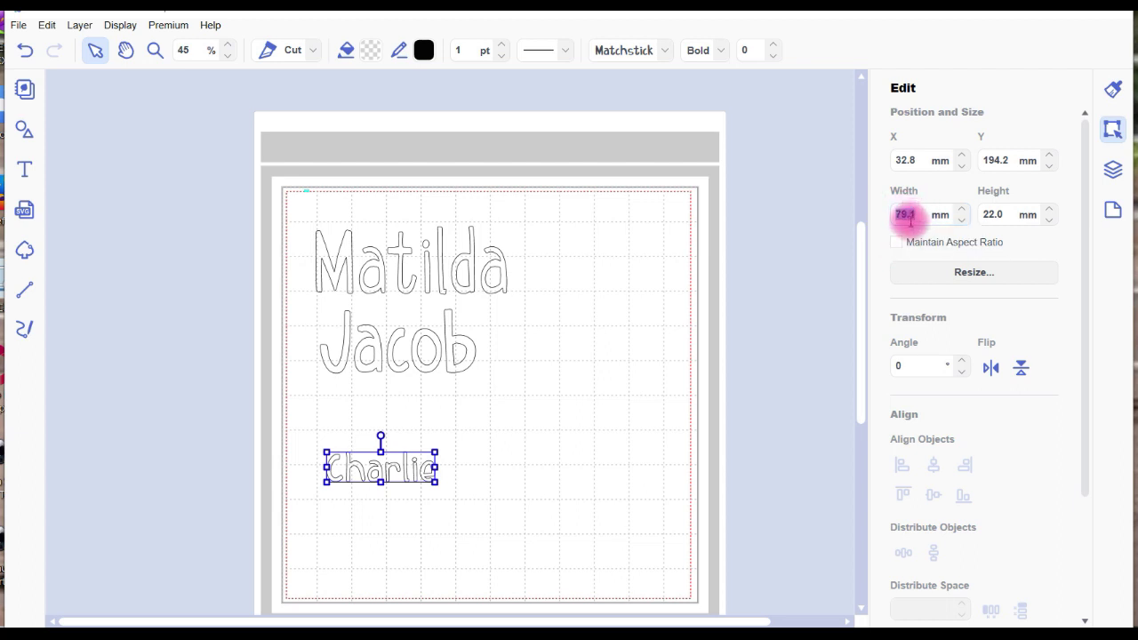
click(909, 216)
text(40)
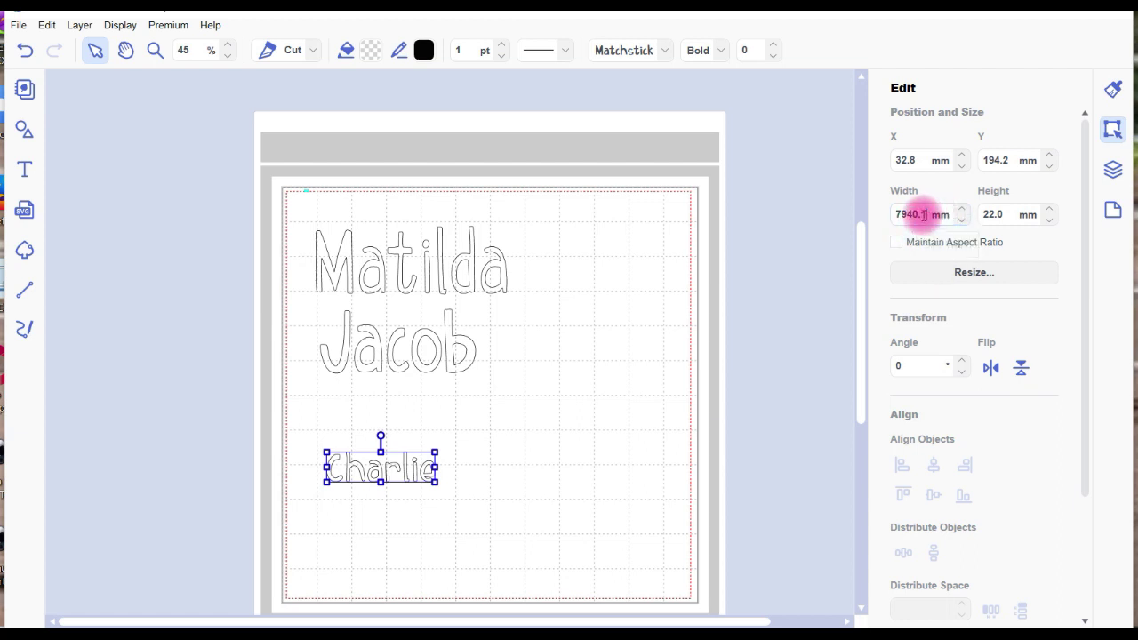
drag(923, 215, 885, 222)
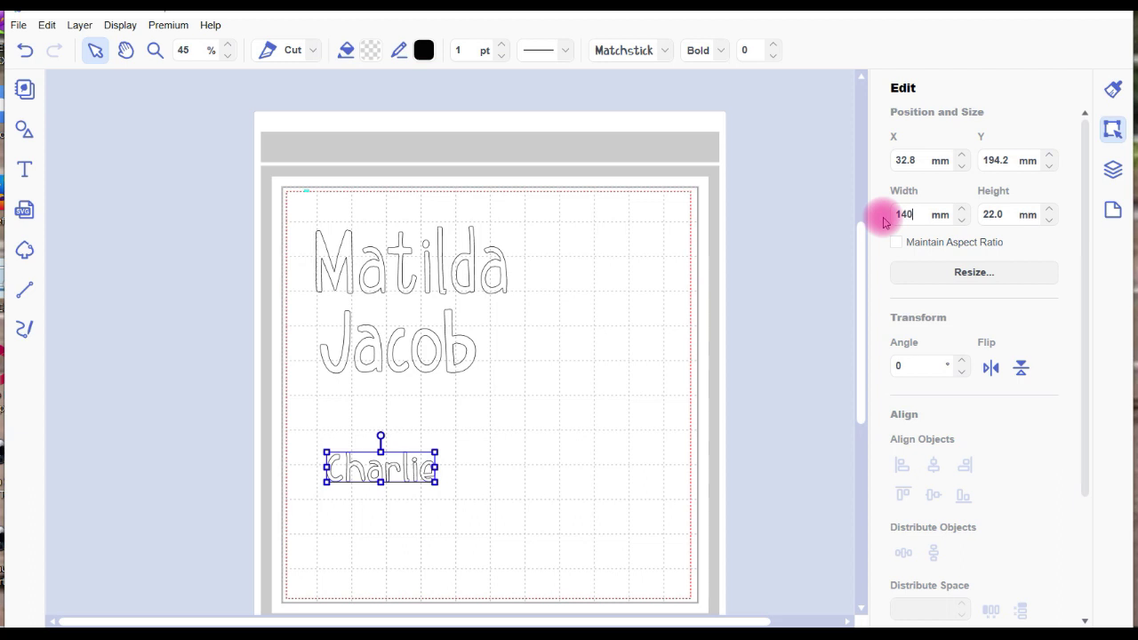
text(140)
click(1011, 216)
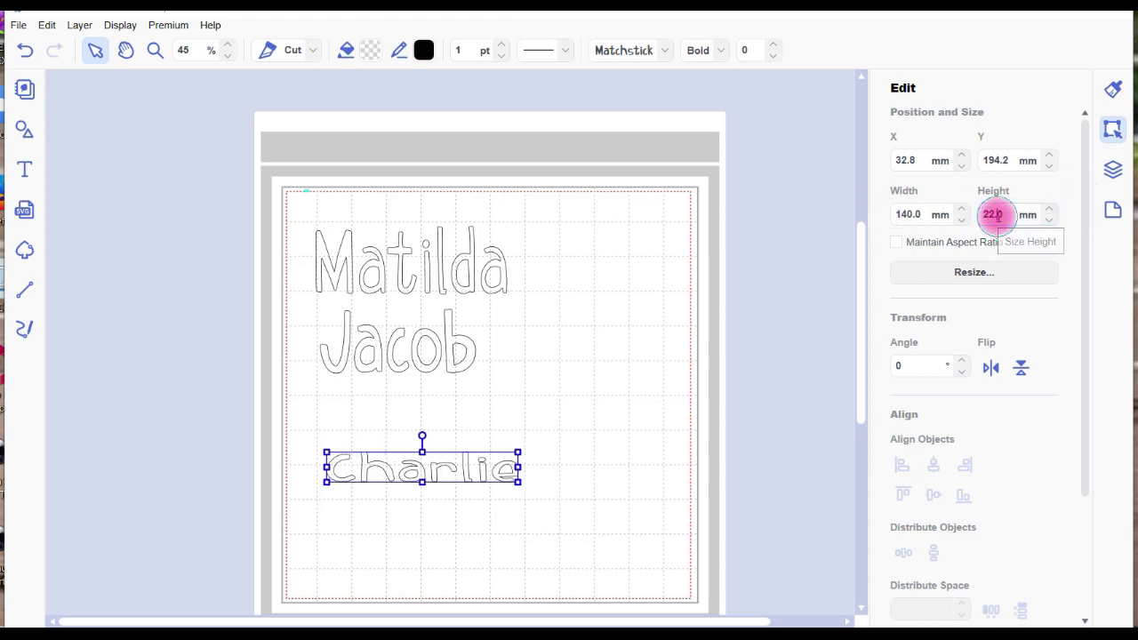
drag(1010, 216, 985, 214)
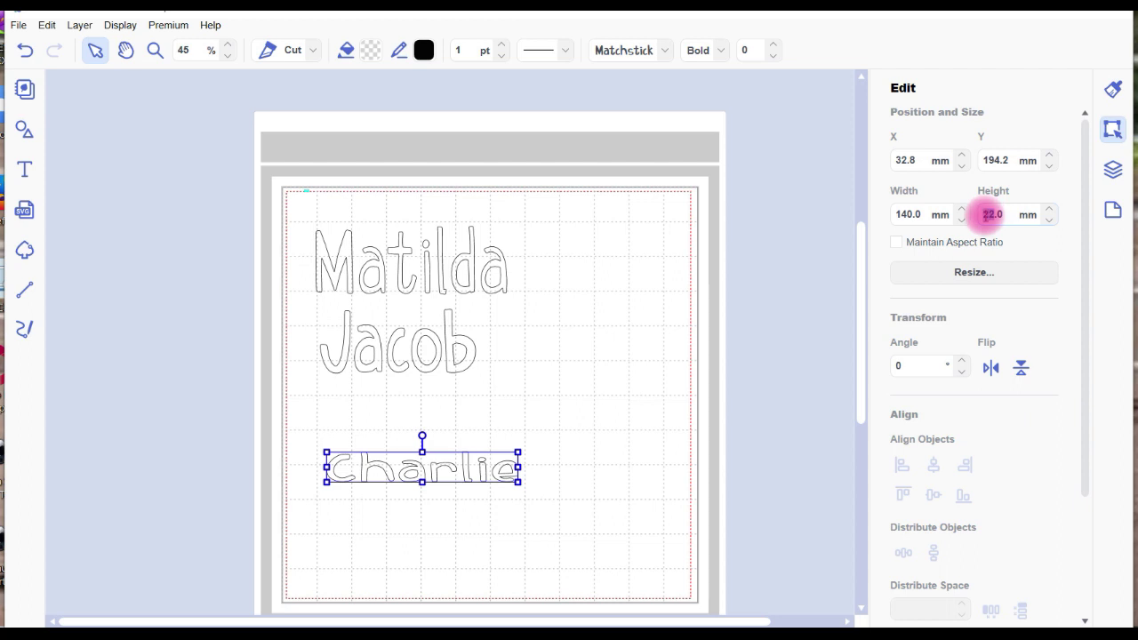
text(50)
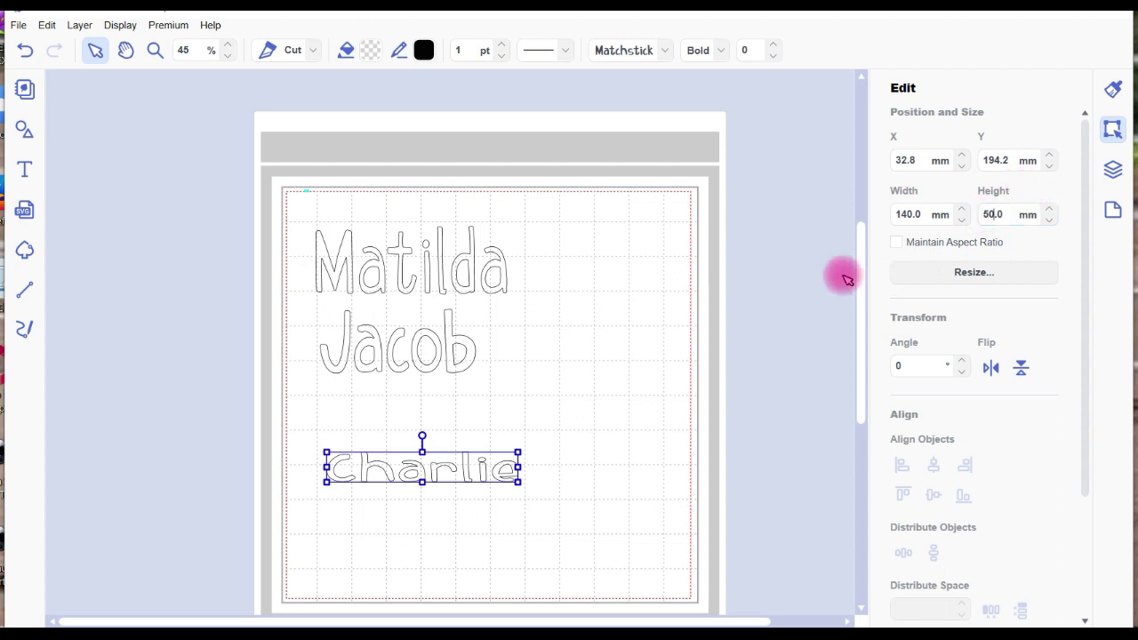
key(Return)
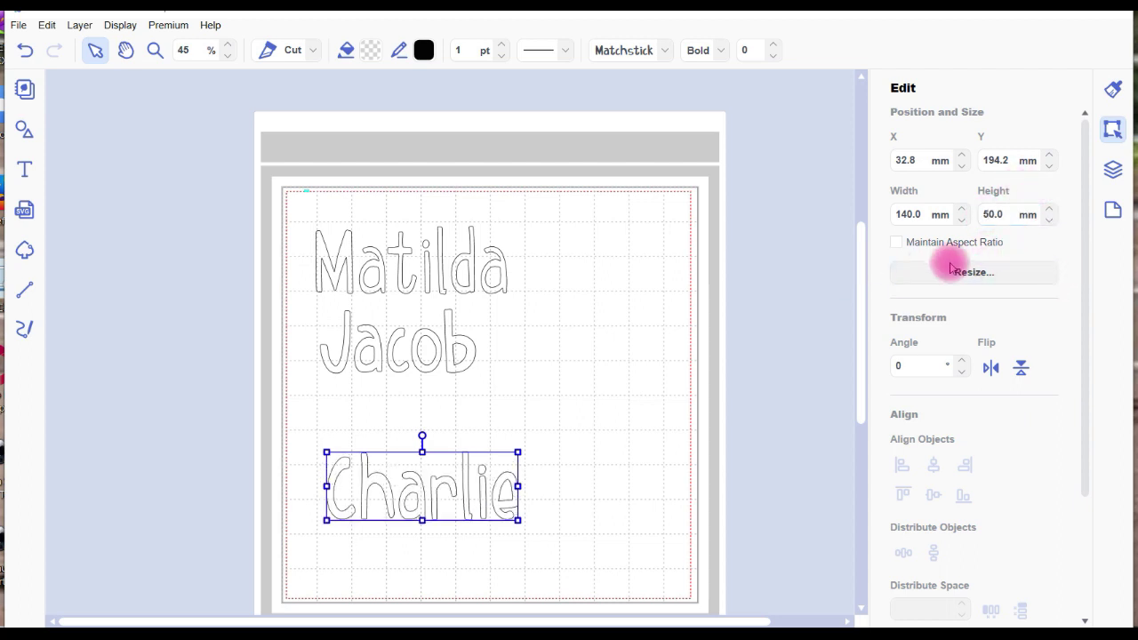
click(896, 242)
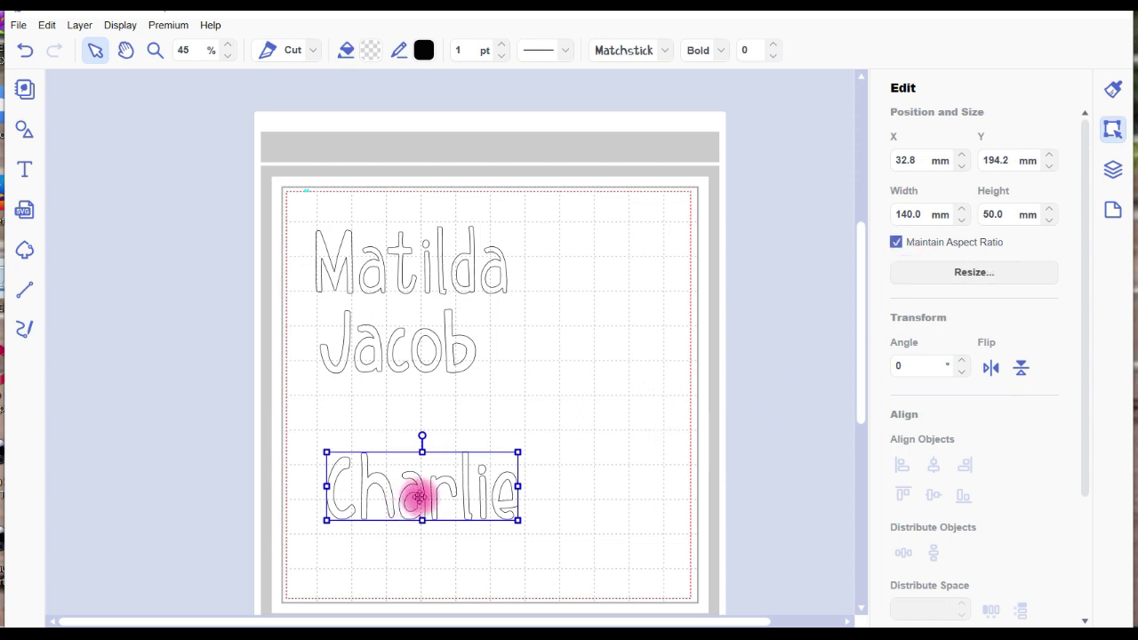
drag(417, 498, 402, 440)
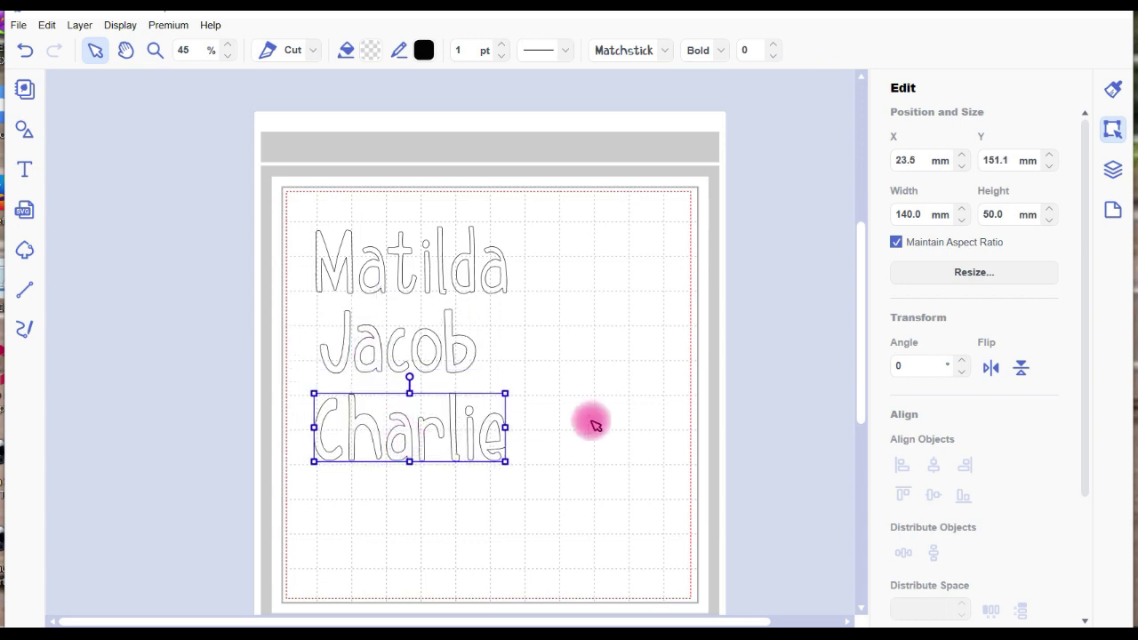
click(427, 281)
click(370, 265)
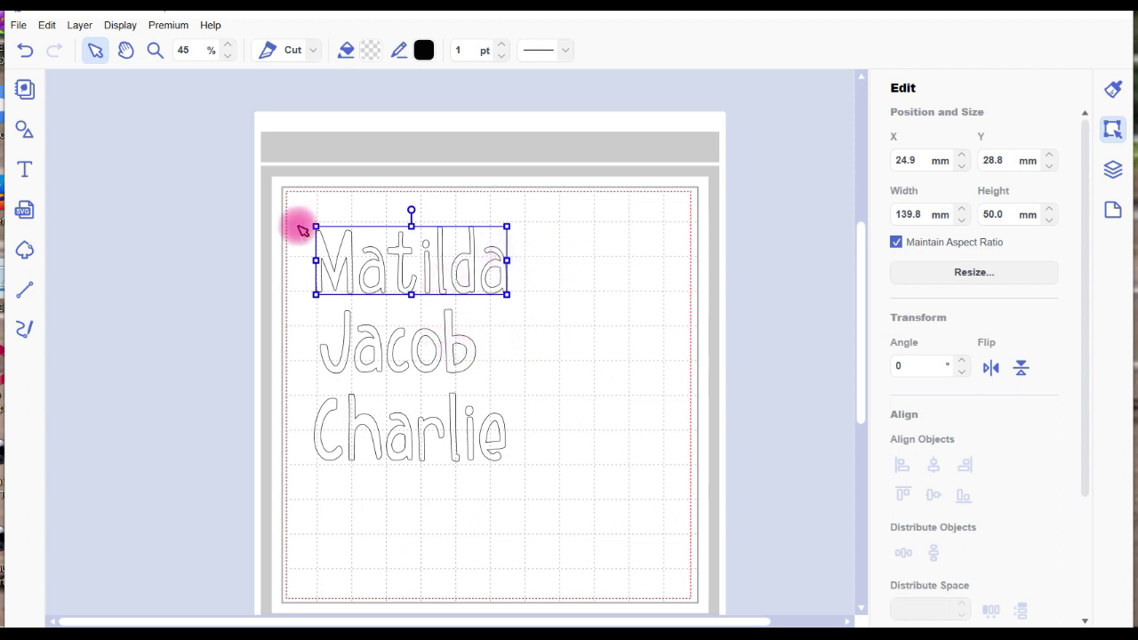
Ungroup Matilda into letters, then undo the letter 'a' moves to restore its position.
click(79, 25)
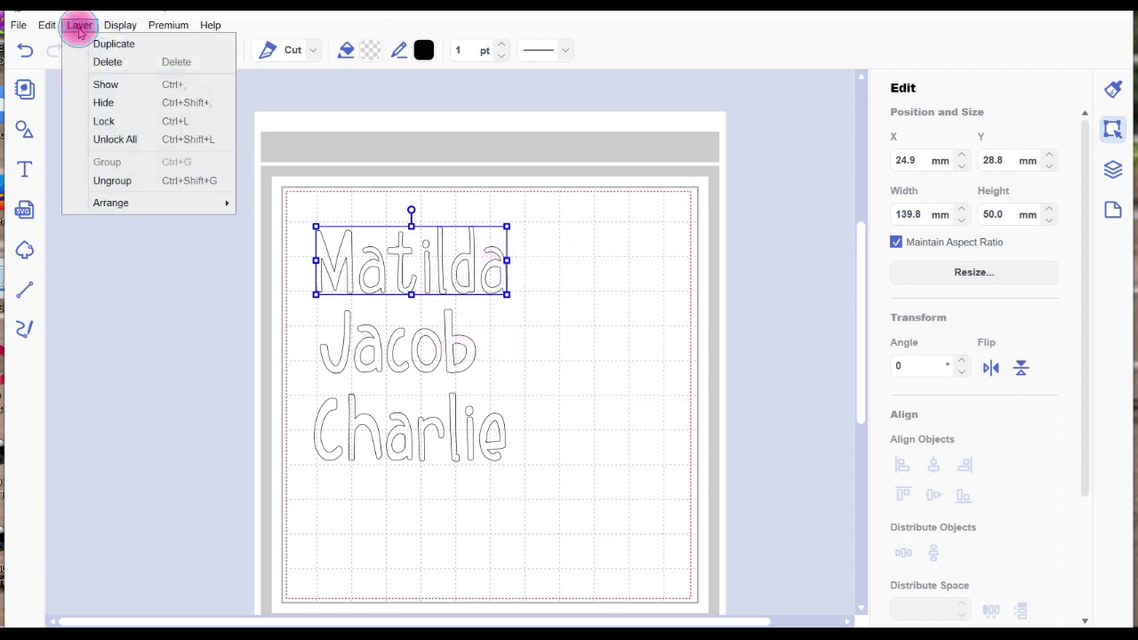
click(114, 182)
click(597, 277)
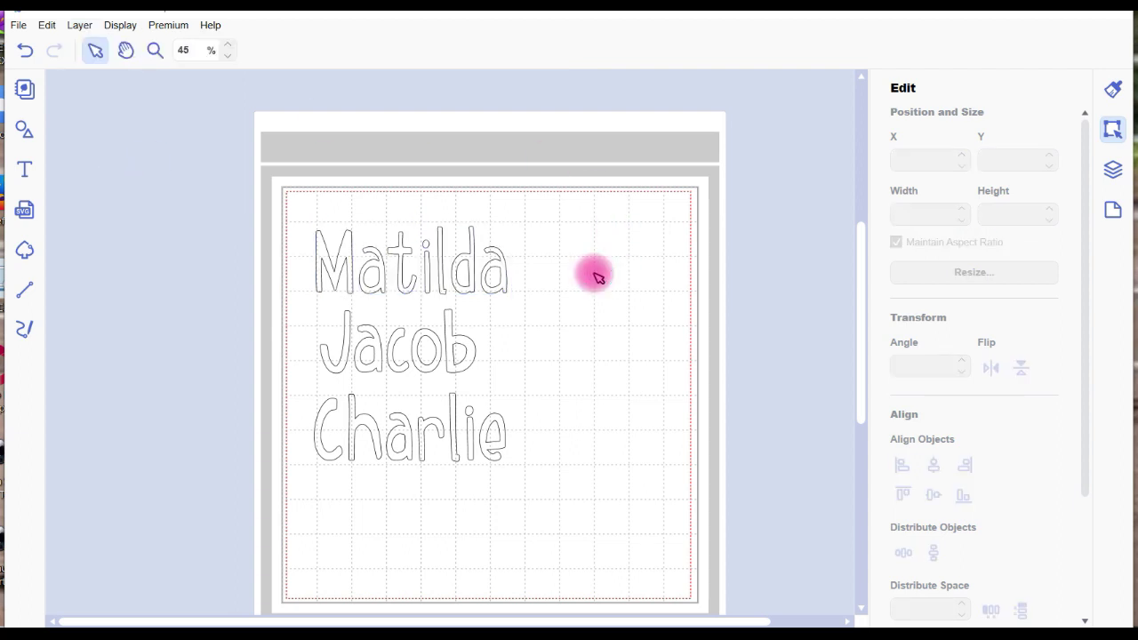
drag(503, 269, 548, 256)
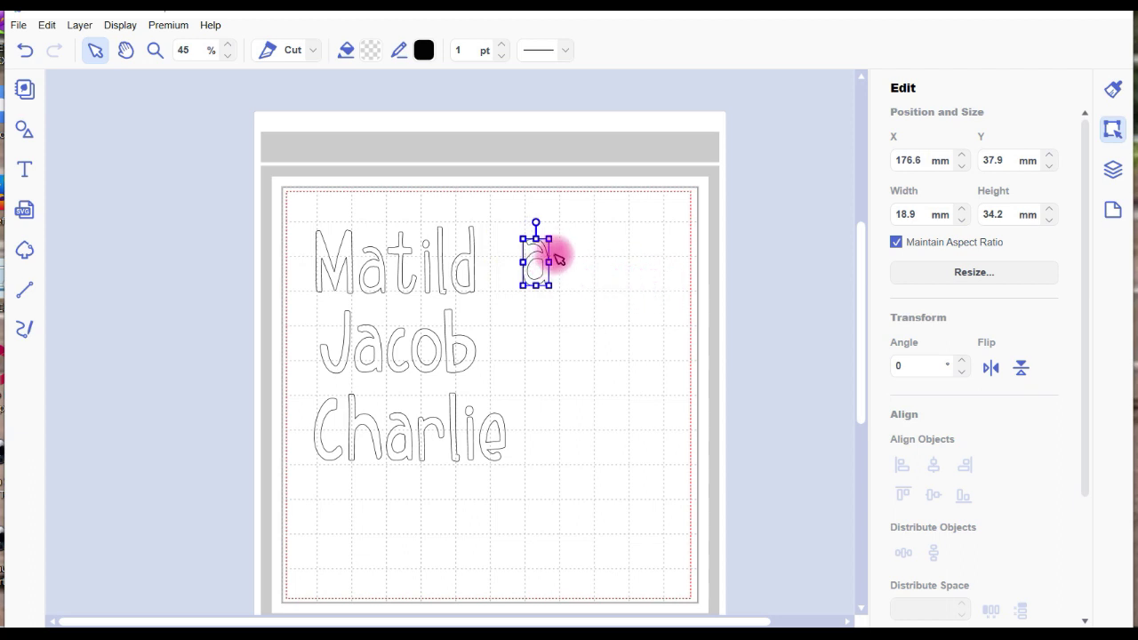
drag(541, 257, 499, 260)
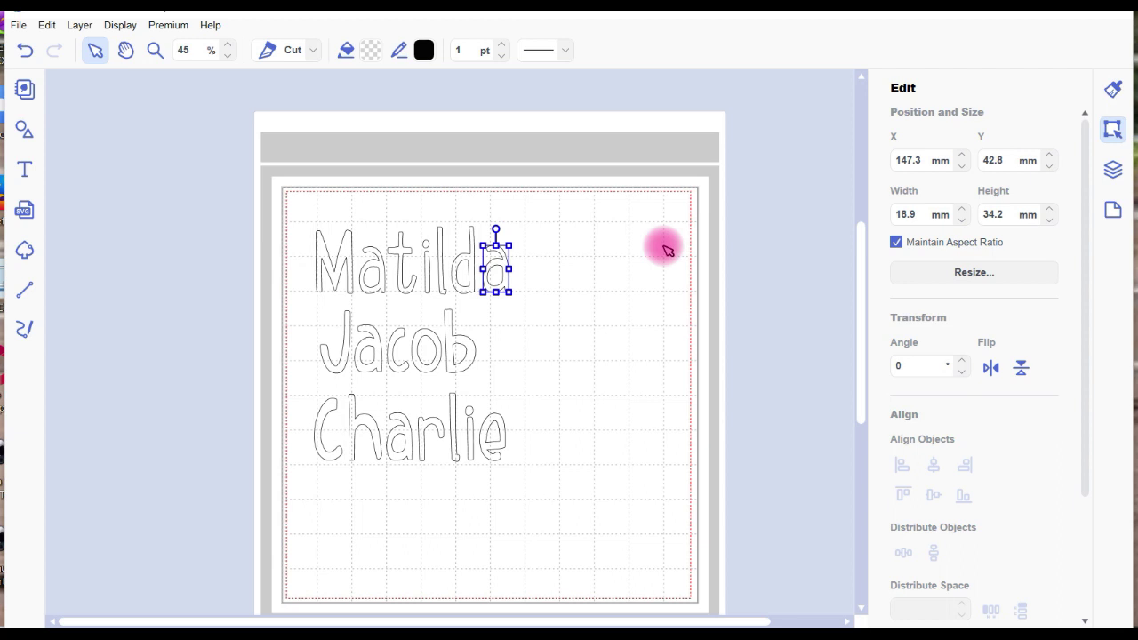
click(25, 55)
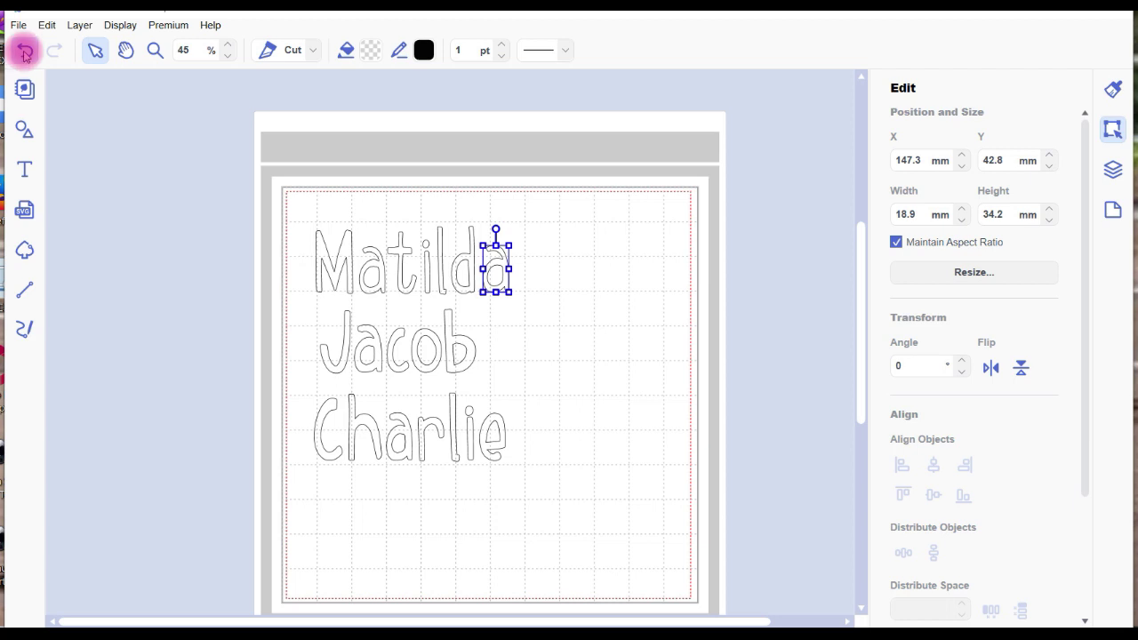
click(26, 53)
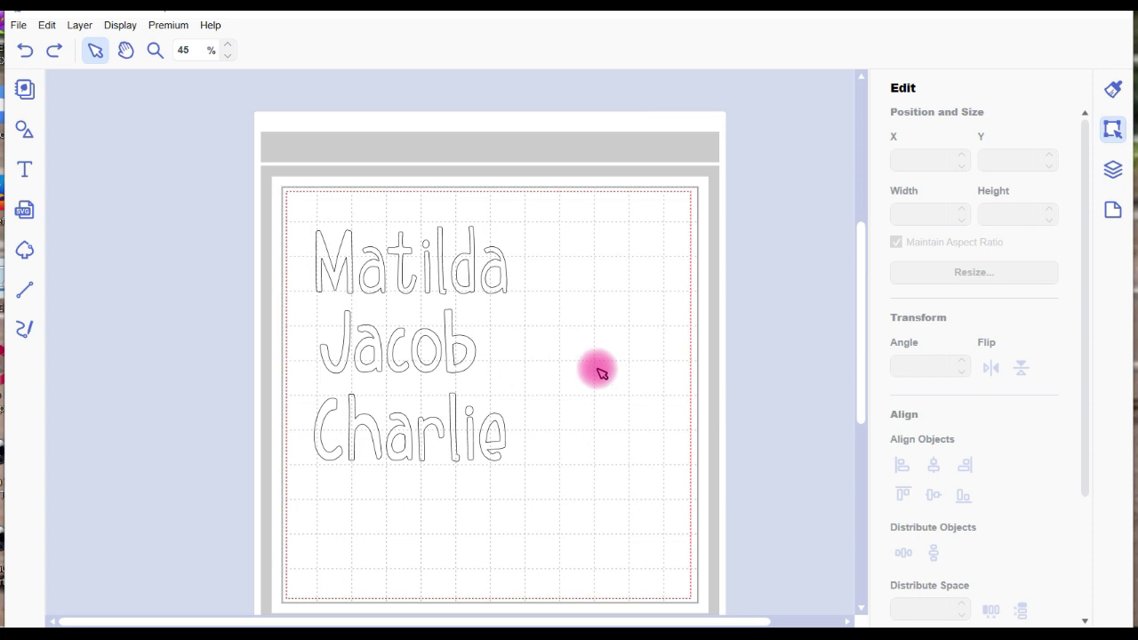
Marquee-select Matilda's letters and regroup them with Layer > Group.
drag(304, 214, 549, 292)
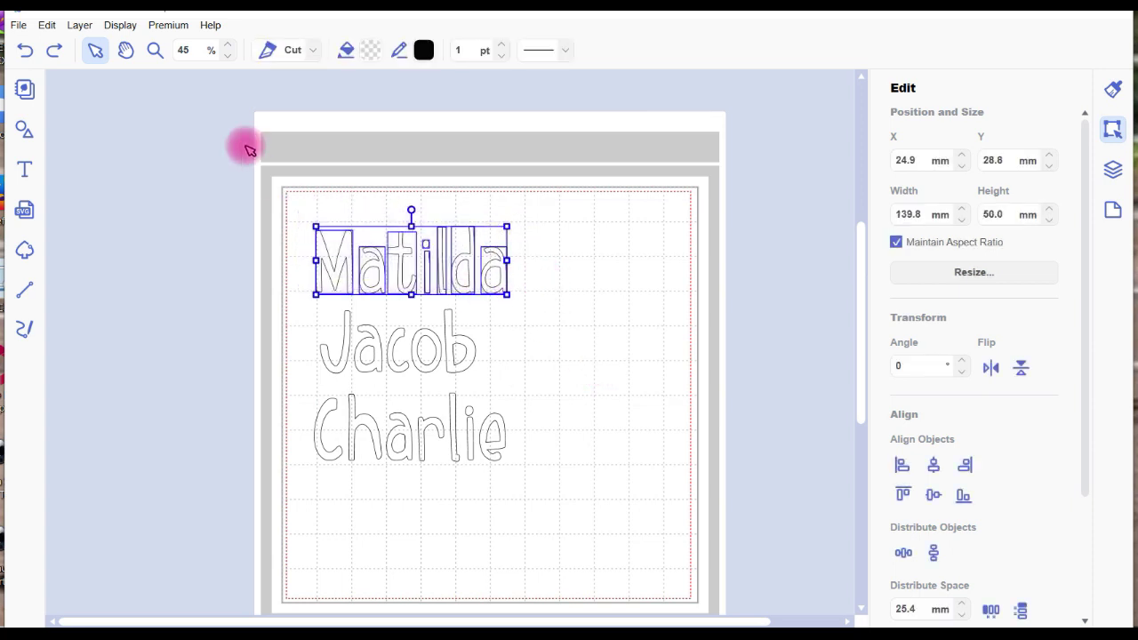
click(79, 26)
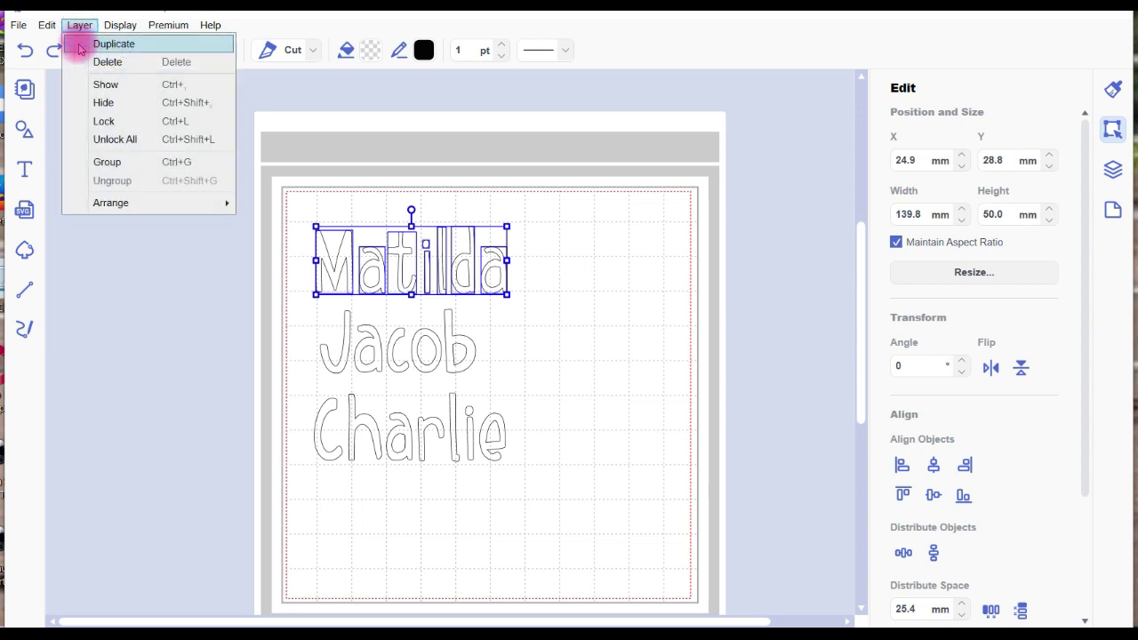
click(89, 157)
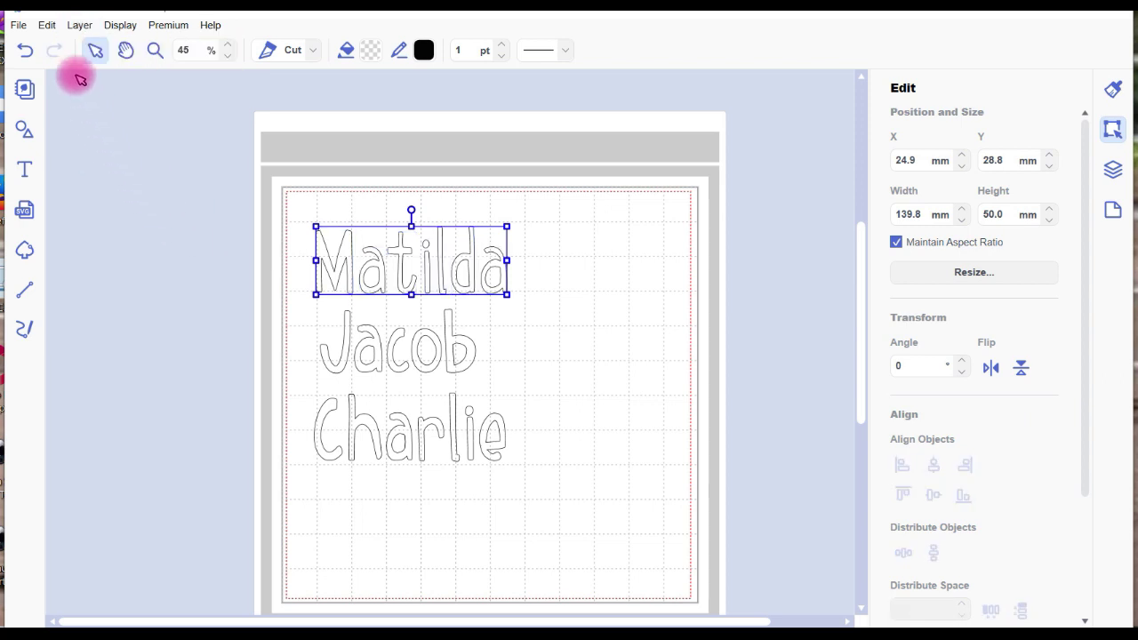
click(20, 26)
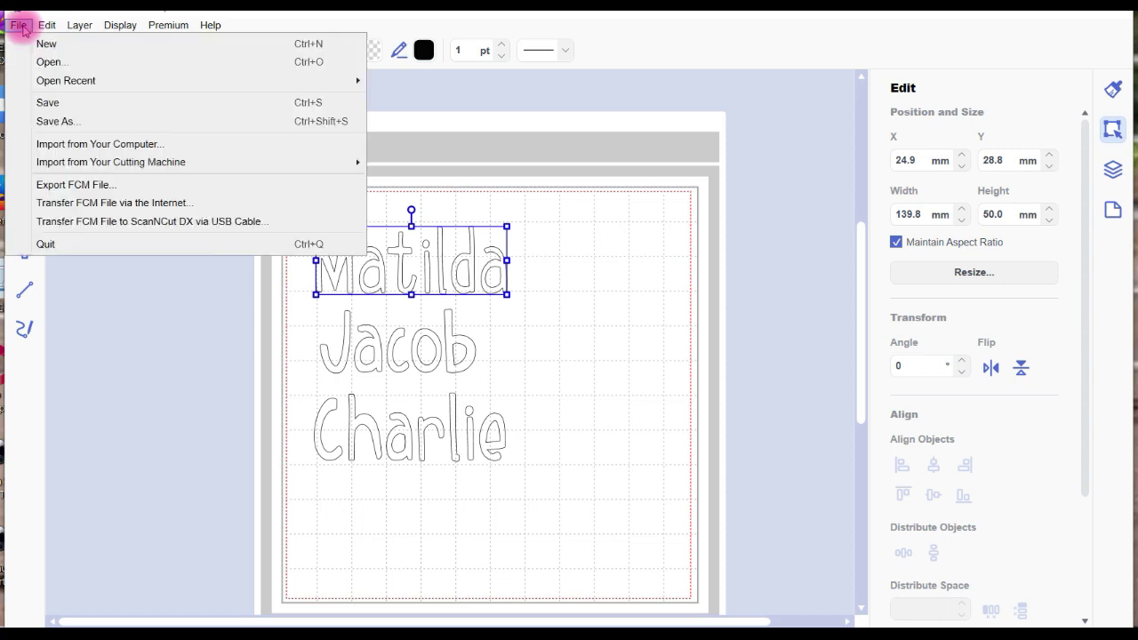
Transfer the FCM file via the Internet and confirm the machine is ready to download.
click(102, 204)
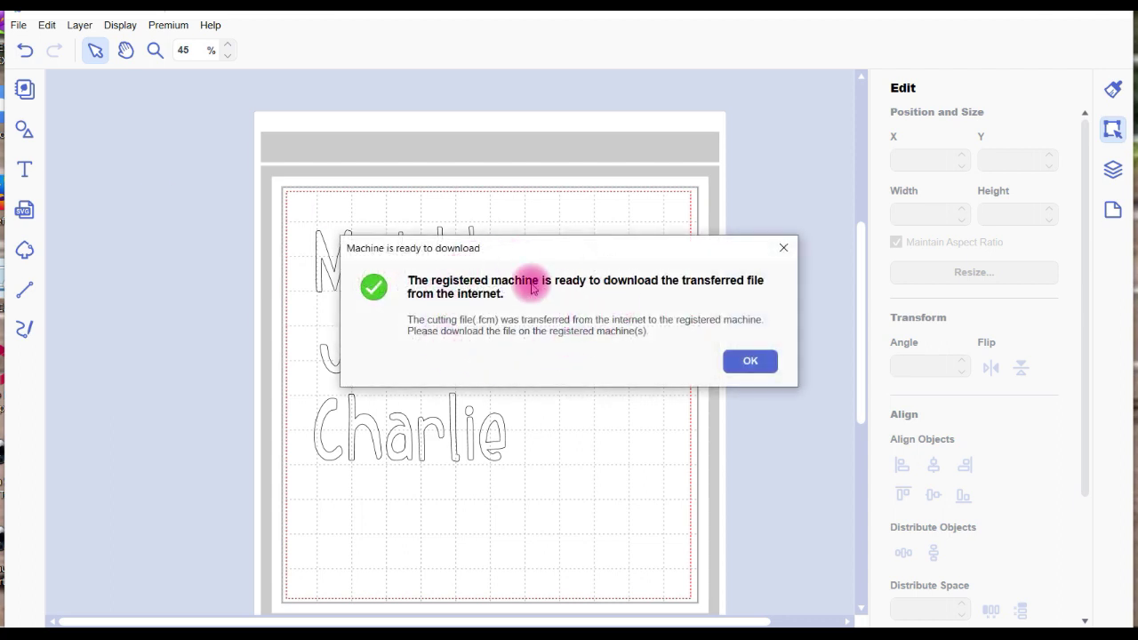
click(763, 358)
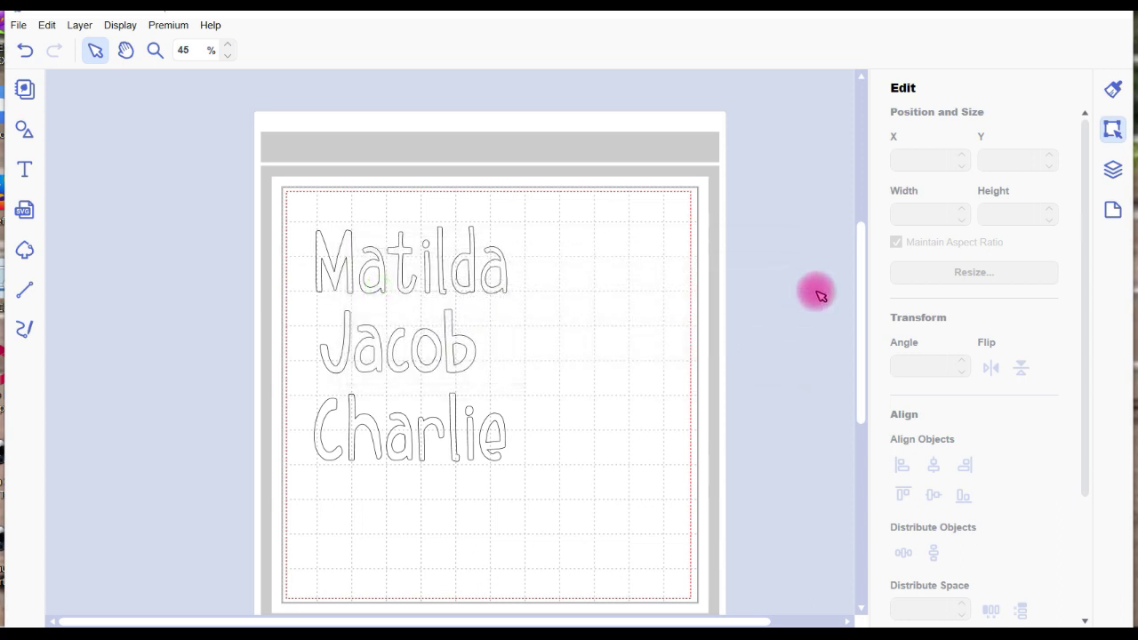